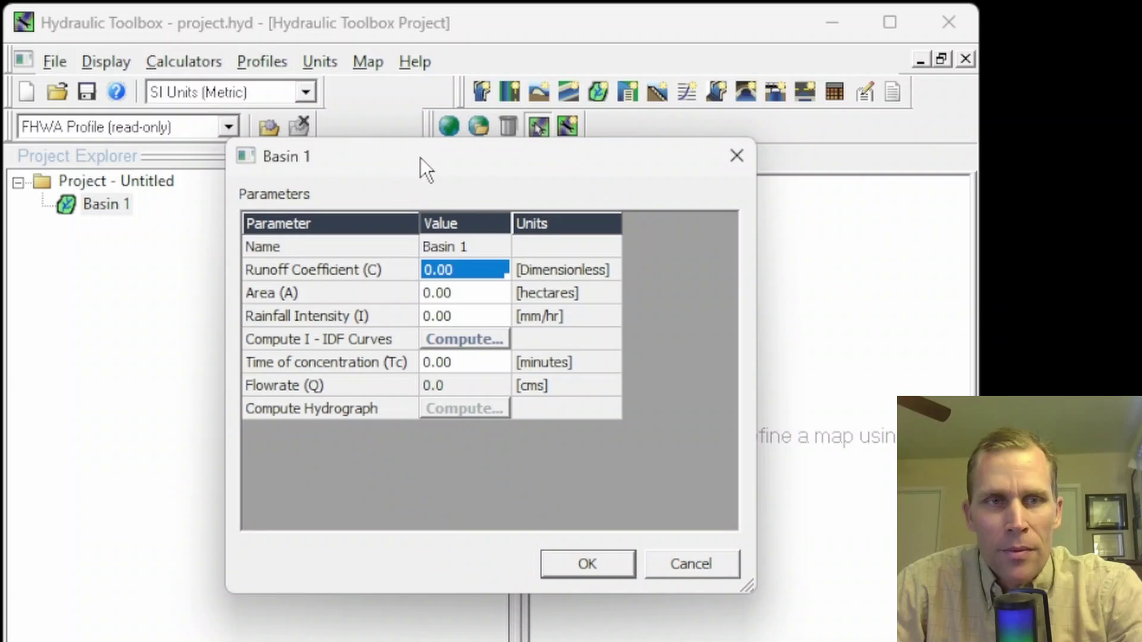
# Review Basin 1's runoff coefficient, area, rainfall intensity and flowrate parameters and close its parameter dialog
pyautogui.moveTo(420, 158); pyautogui.dragTo(234, 69)
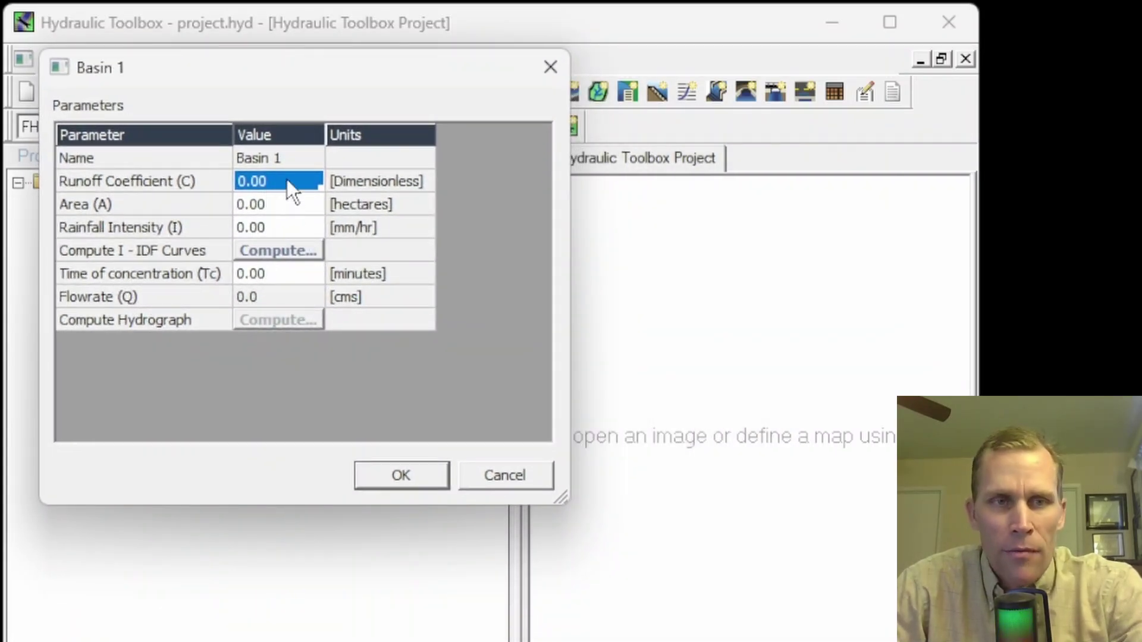
pyautogui.click(286, 208)
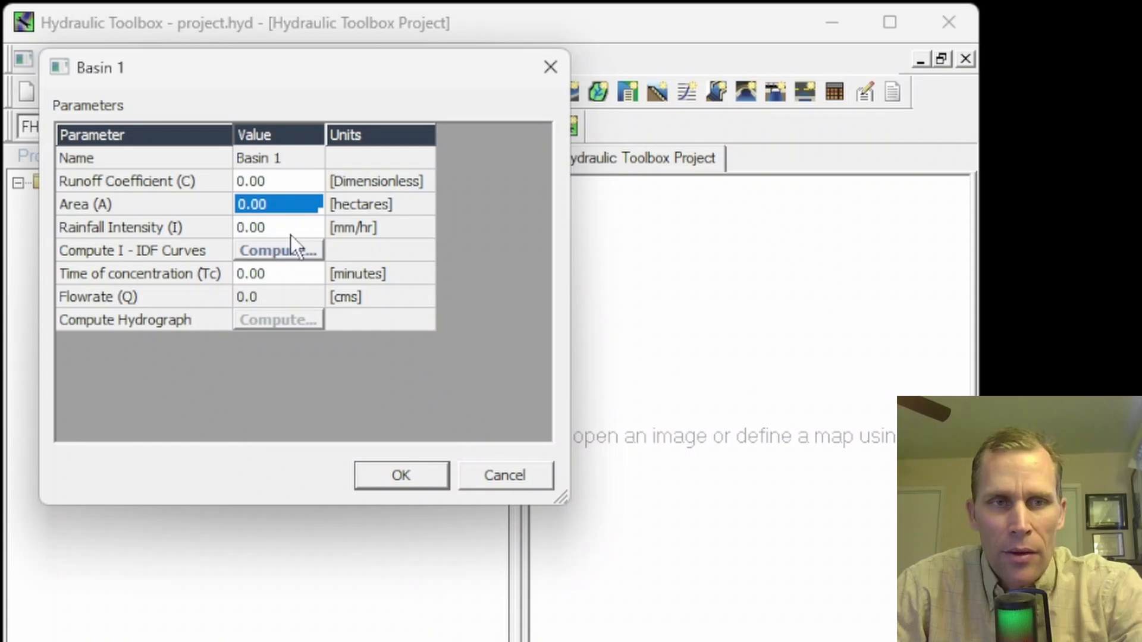
pyautogui.click(291, 234)
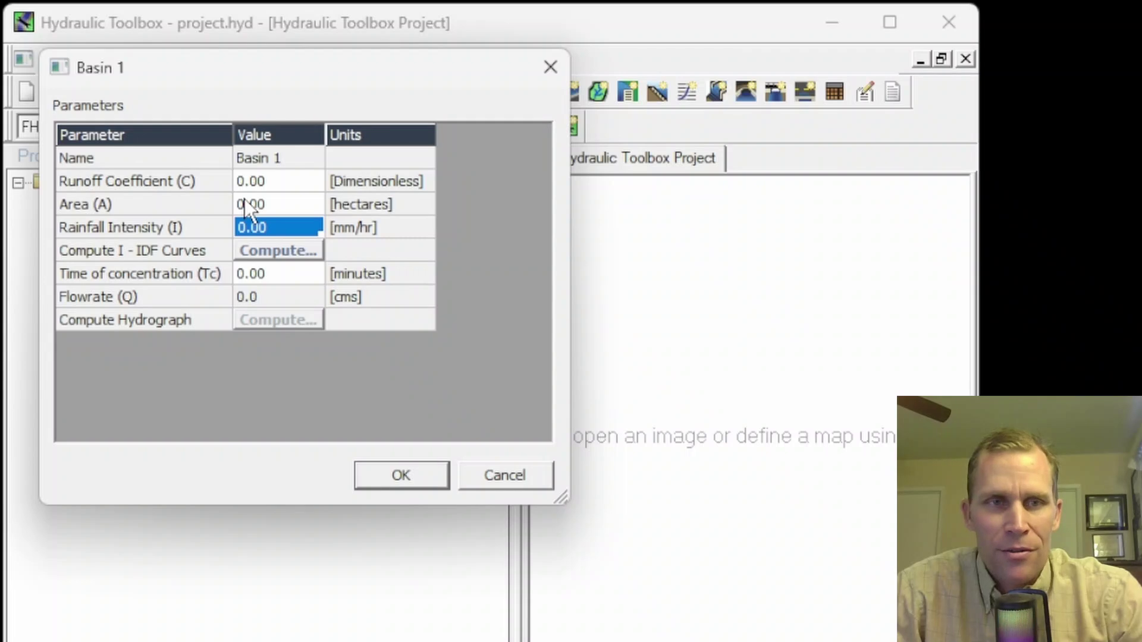
pyautogui.click(263, 298)
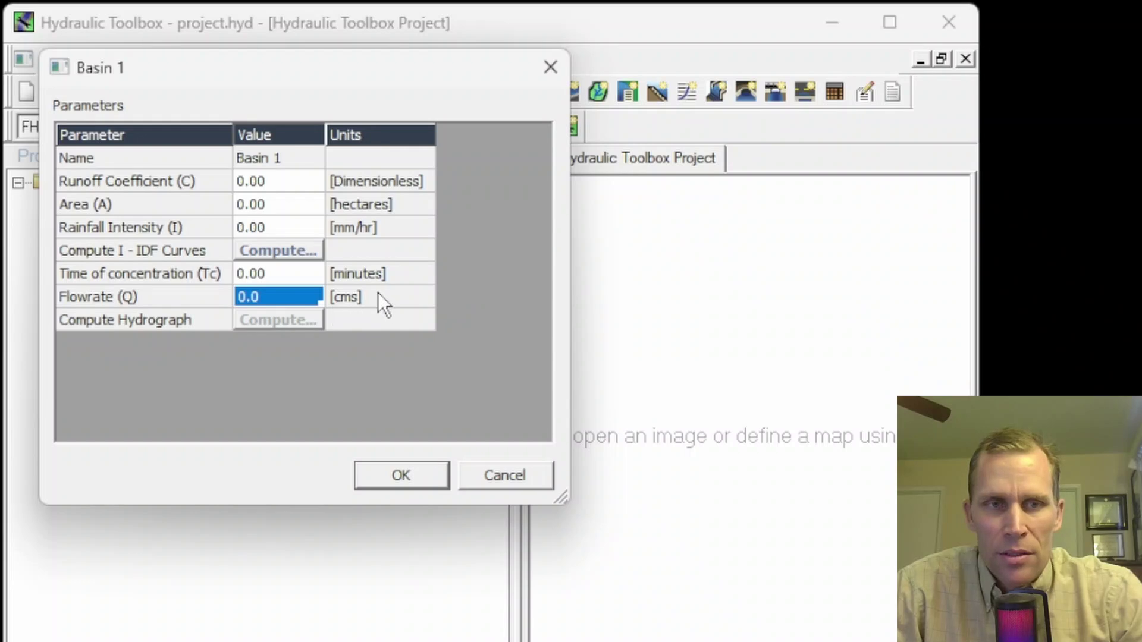
pyautogui.click(406, 474)
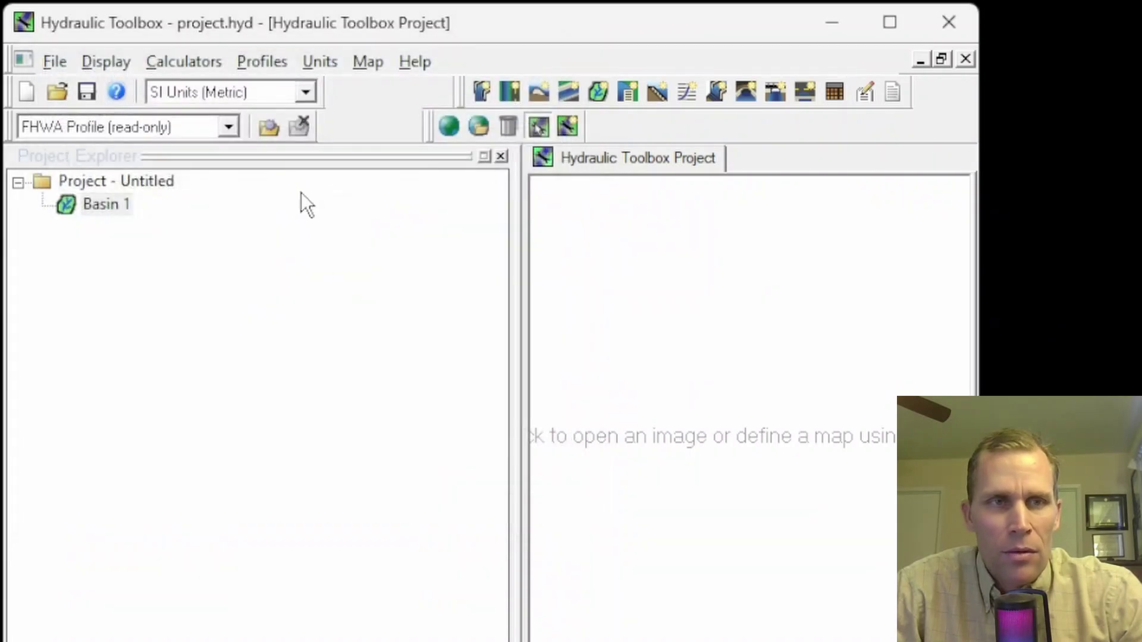
# Check the project's unit system setting and keep SI Units (Metric)
pyautogui.click(307, 91)
pyautogui.click(308, 92)
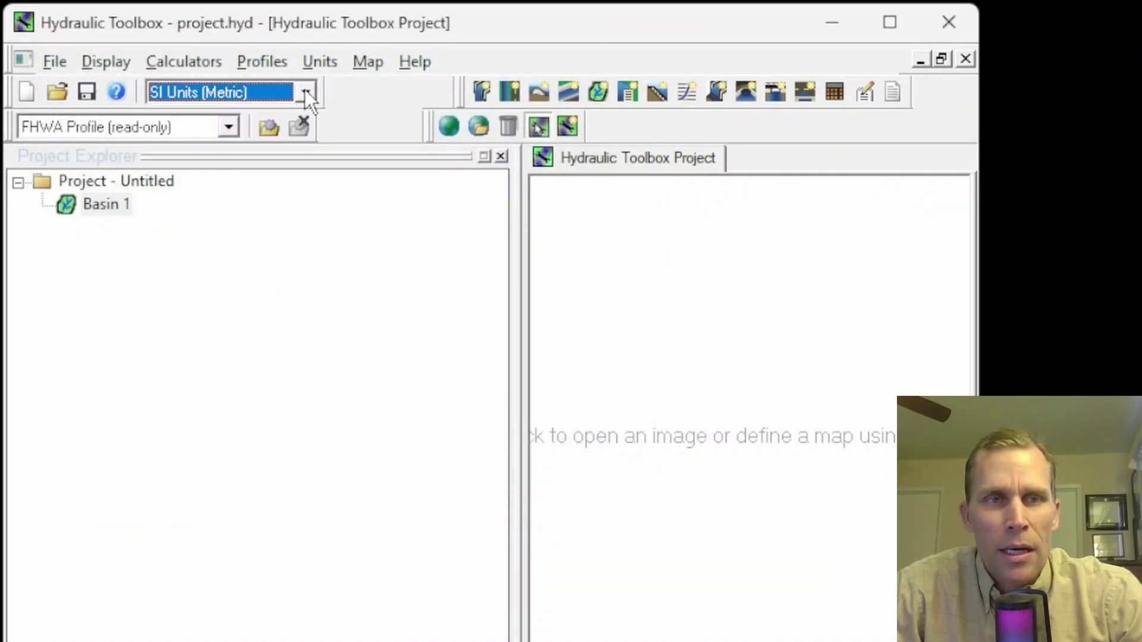
pyautogui.click(320, 69)
pyautogui.click(344, 119)
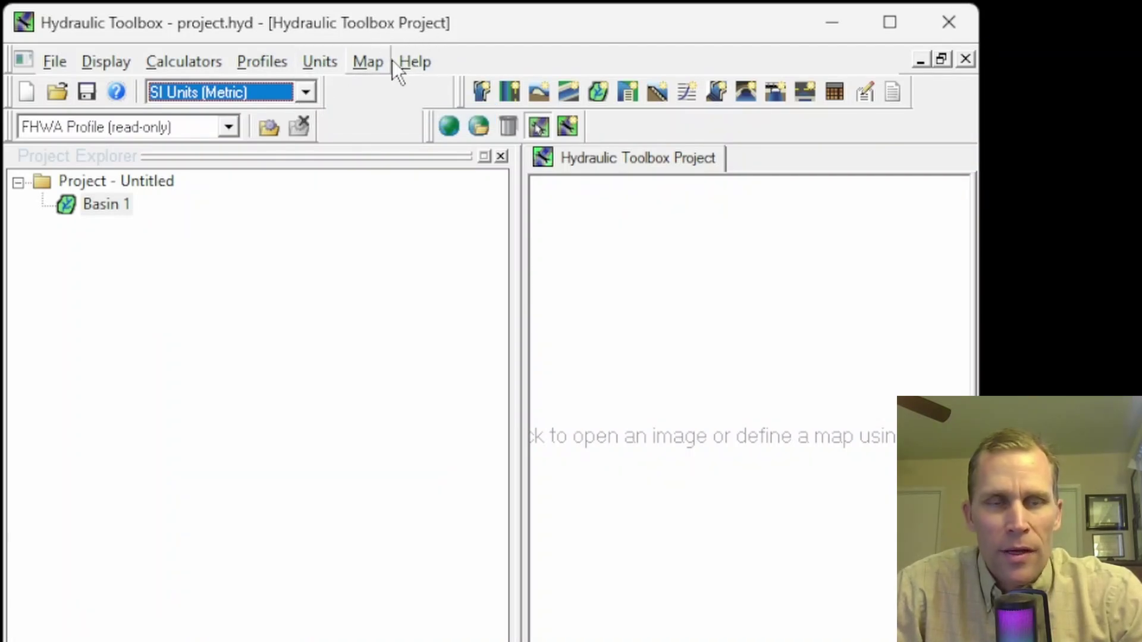
# Find the Hydraulic Toolbox User's Manual among the help resources and skim the manual's opening pages in the PDF viewer
pyautogui.click(409, 63)
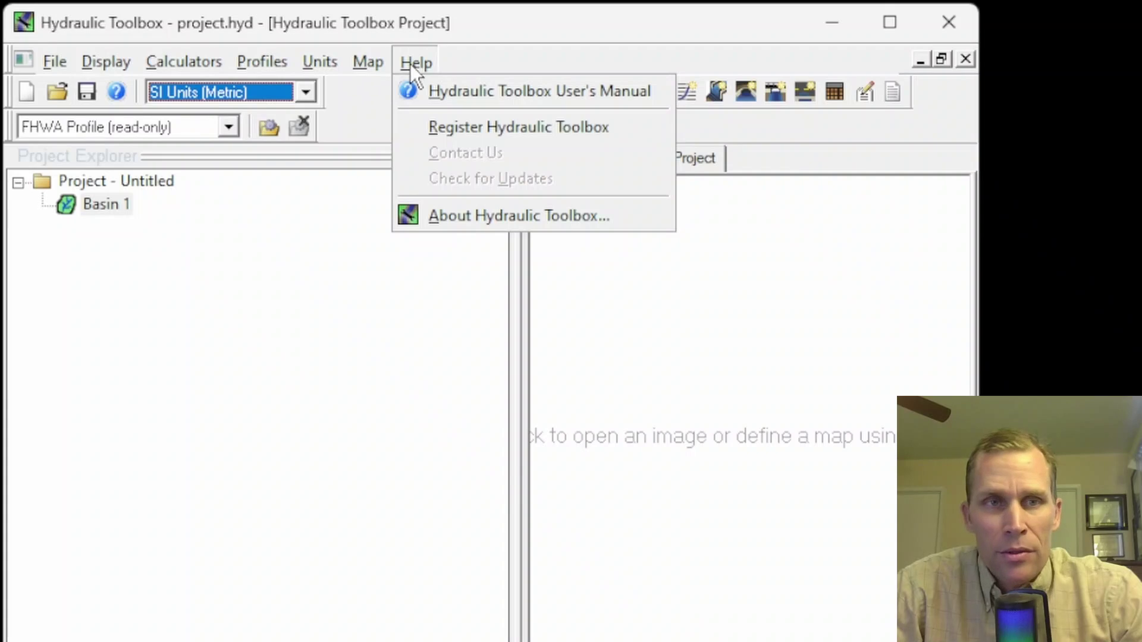
pyautogui.click(415, 63)
pyautogui.click(414, 60)
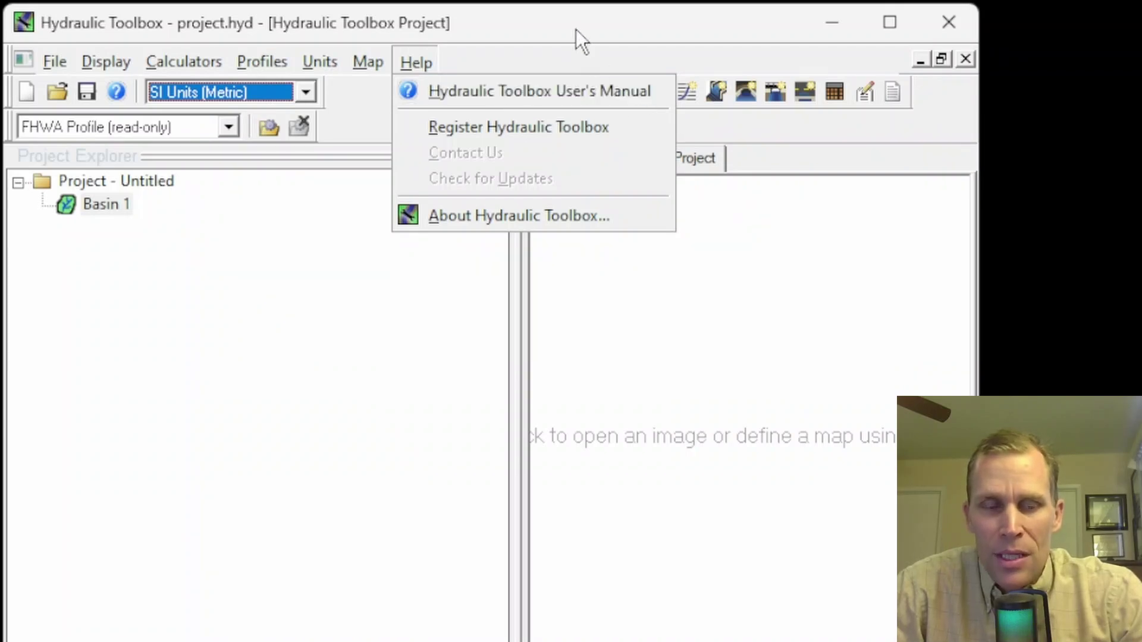
pyautogui.click(570, 43)
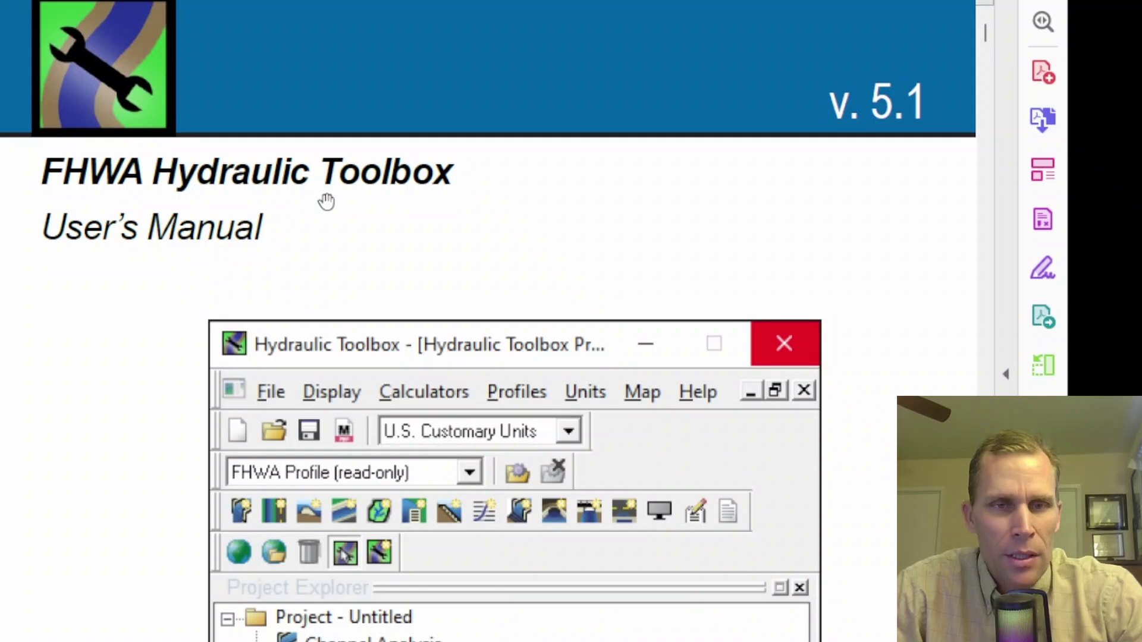
pyautogui.scroll(-5, 339, 223)
pyautogui.scroll(-15, 333, 219)
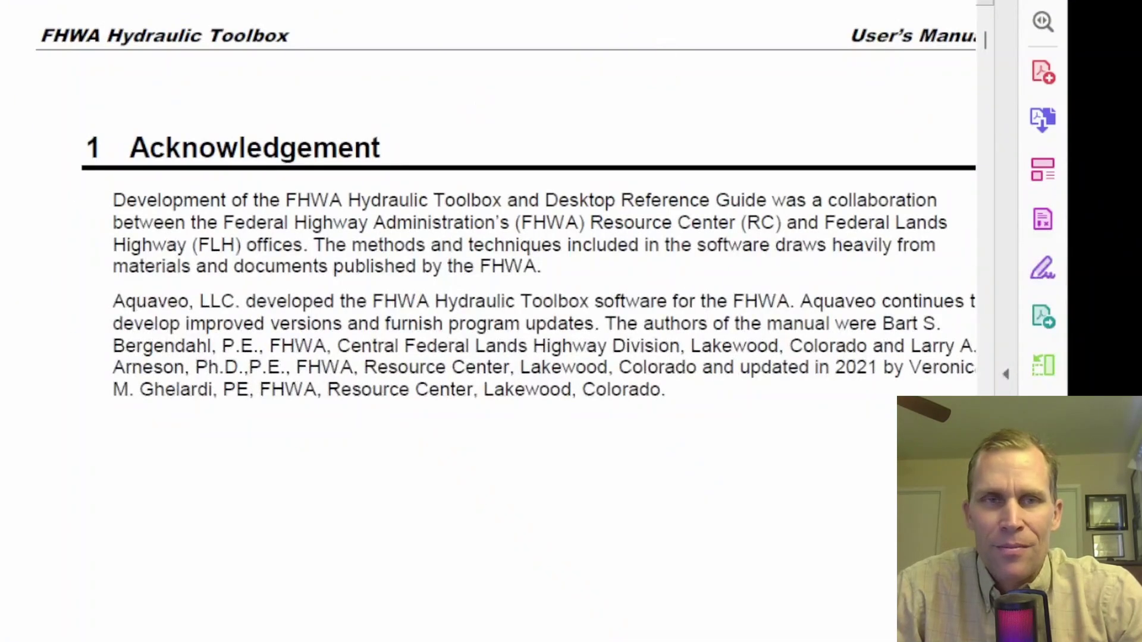
pyautogui.press('Home')
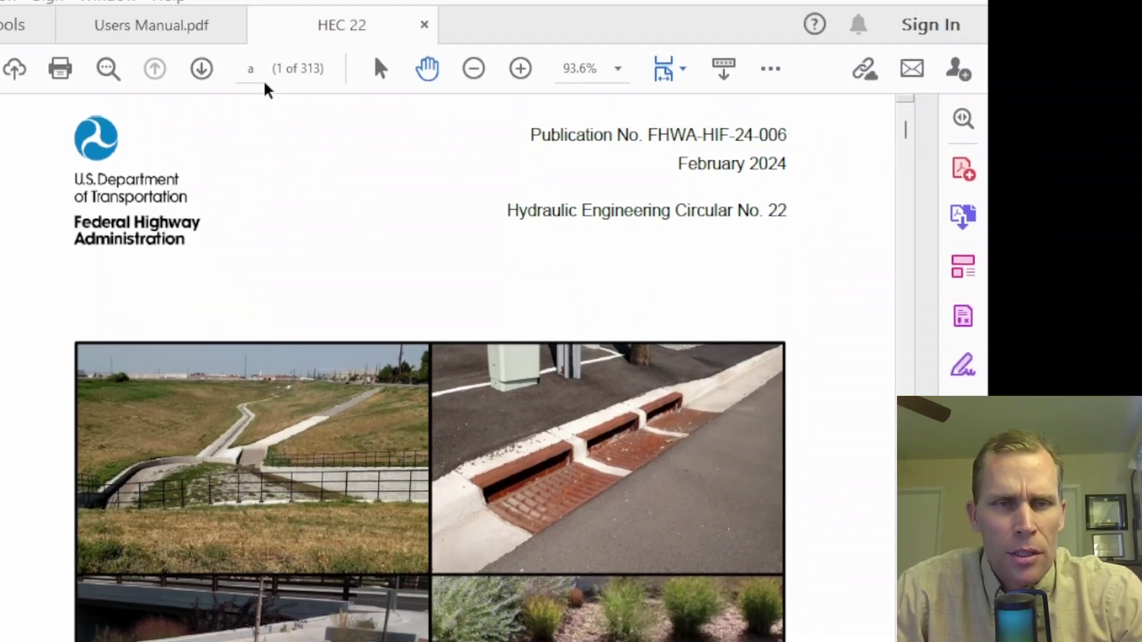
# Go to page 26 of the HEC 22 document and examine Table 4.1 with the Rational Method runoff coefficients
pyautogui.click(262, 76)
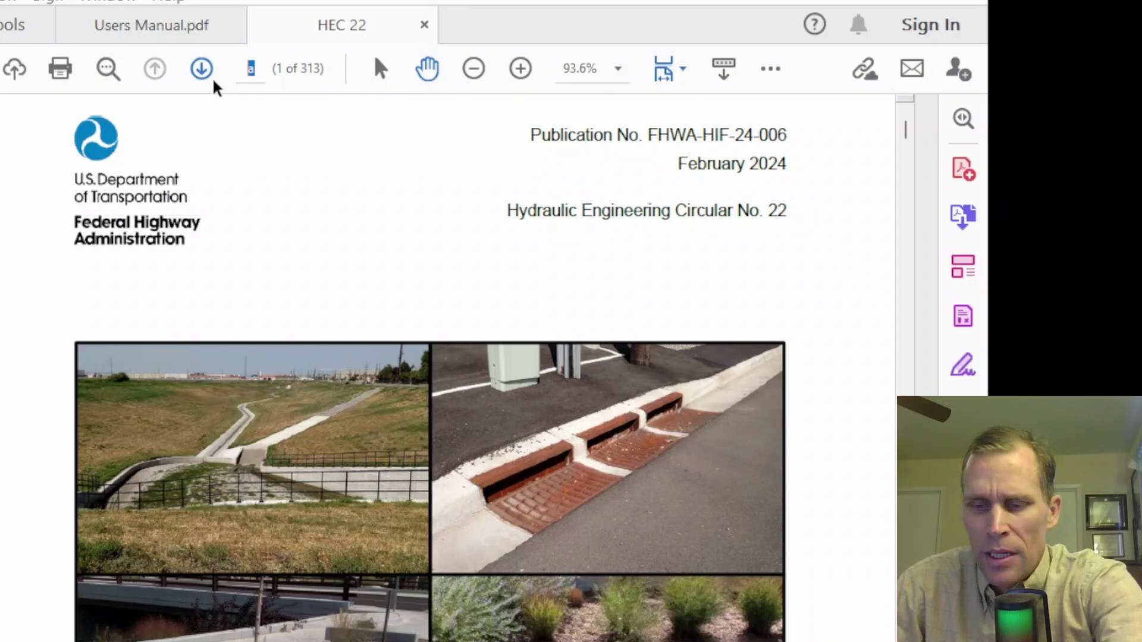
pyautogui.write('26')
pyautogui.press('Return')
pyautogui.scroll(-3, 431, 363)
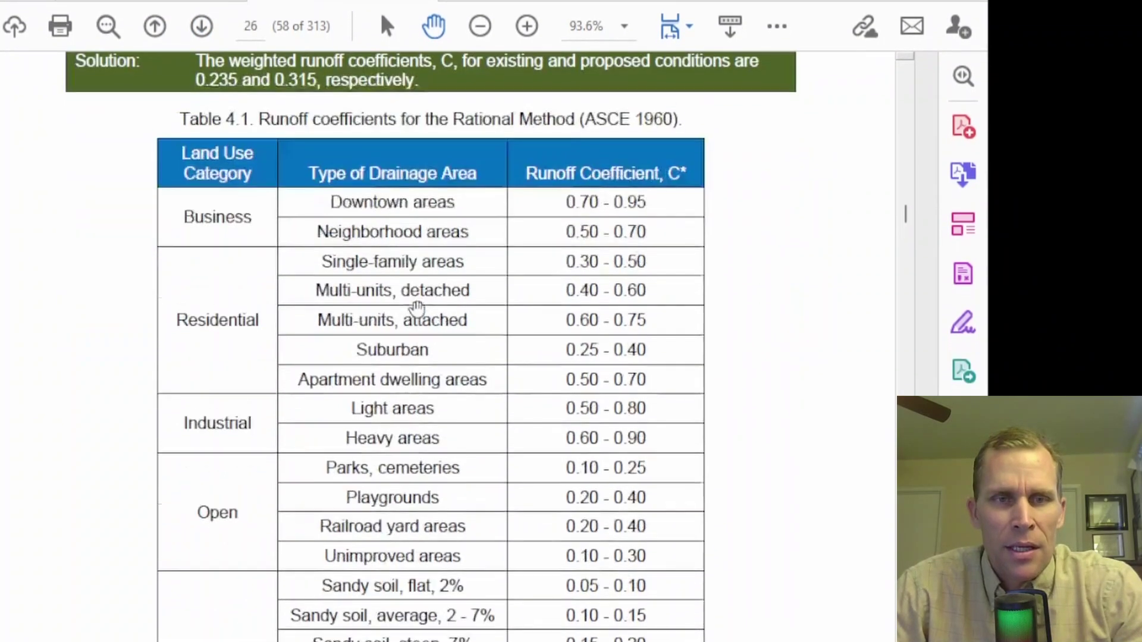
pyautogui.scroll(-2, 511, 179)
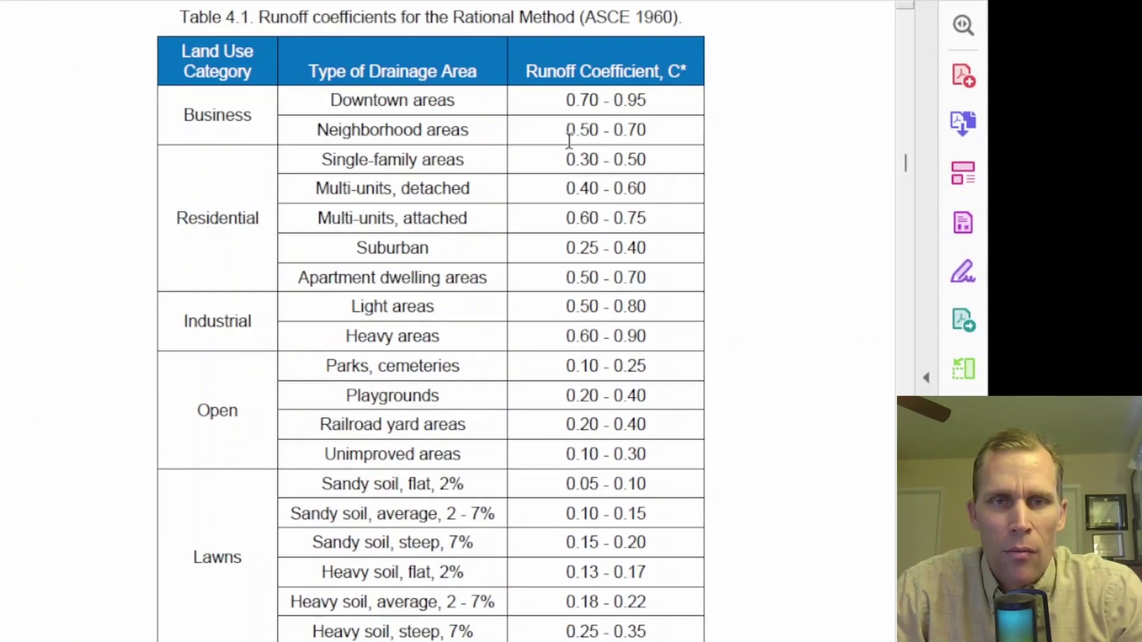
pyautogui.moveTo(549, 74); pyautogui.dragTo(675, 71)
pyautogui.click(671, 113)
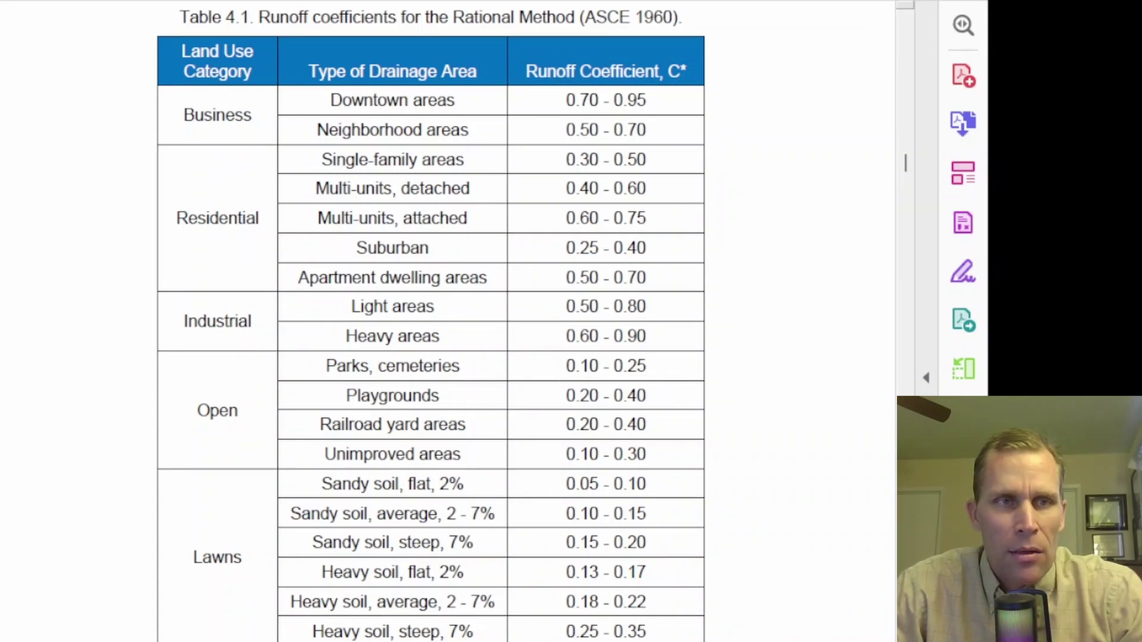
# Switch back to Hydraulic Toolbox and reopen Basin 1's parameters at the runoff coefficient value
pyautogui.hotkey('alt', 'Tab')
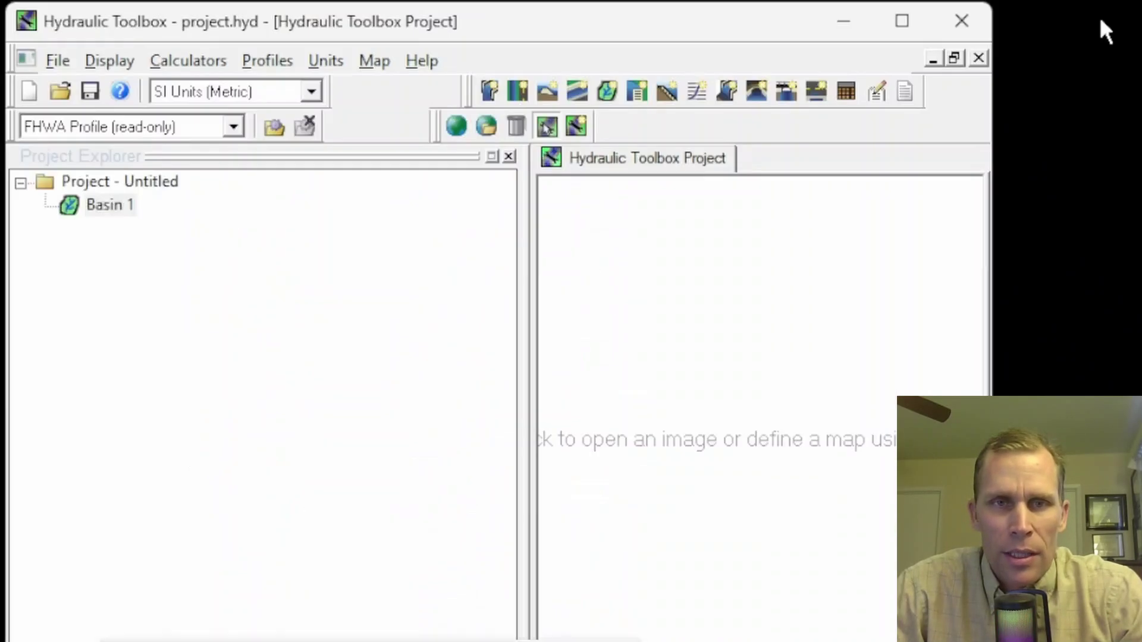
pyautogui.doubleClick(106, 204)
pyautogui.moveTo(431, 168); pyautogui.dragTo(258, 95)
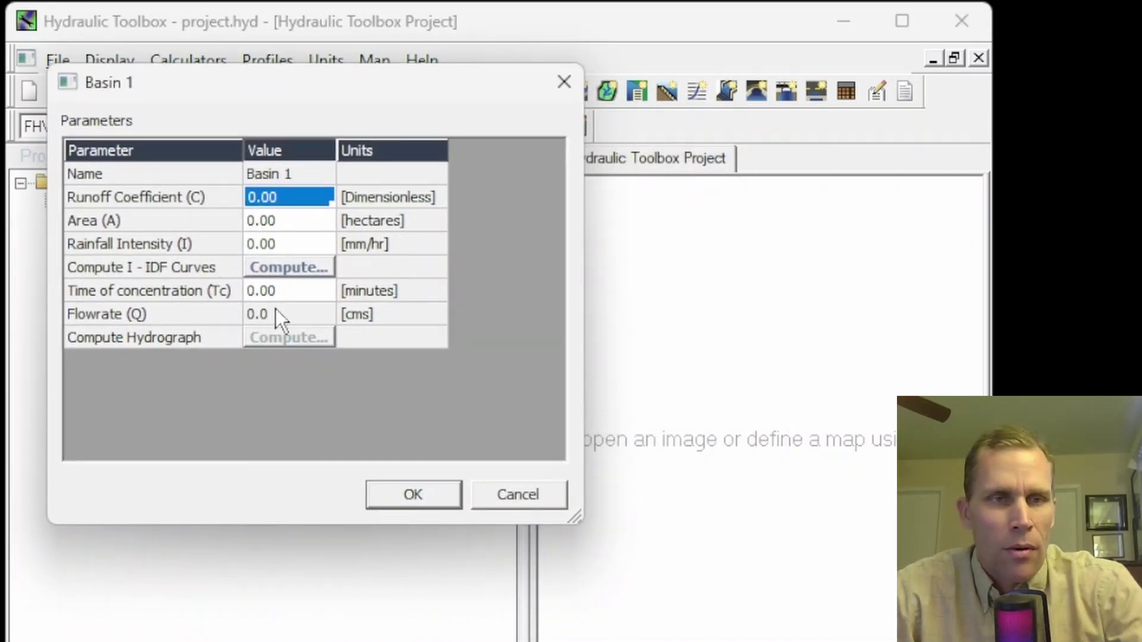
pyautogui.click(290, 193)
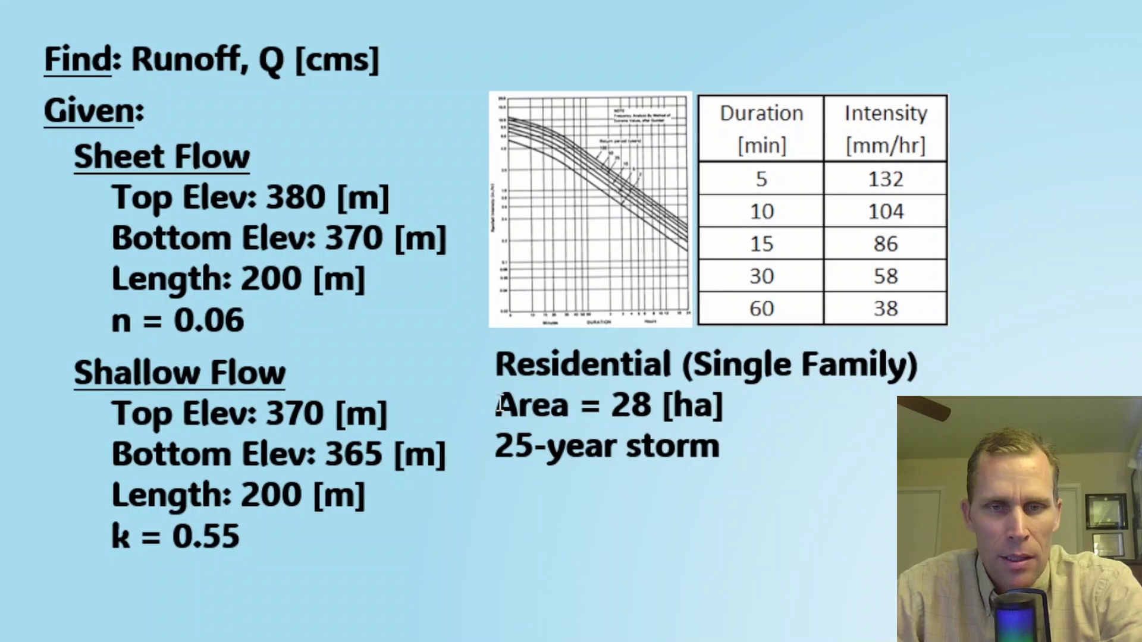
# Read the drainage area and residential land use given on the problem slide
pyautogui.moveTo(496, 404); pyautogui.dragTo(730, 407)
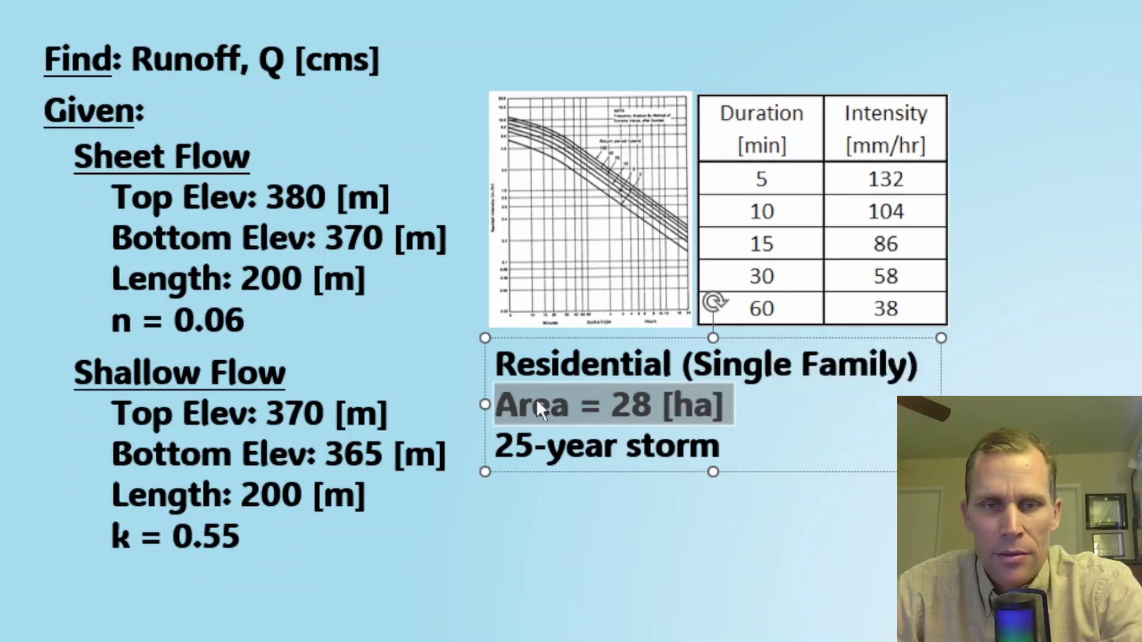
pyautogui.moveTo(500, 364); pyautogui.dragTo(960, 370)
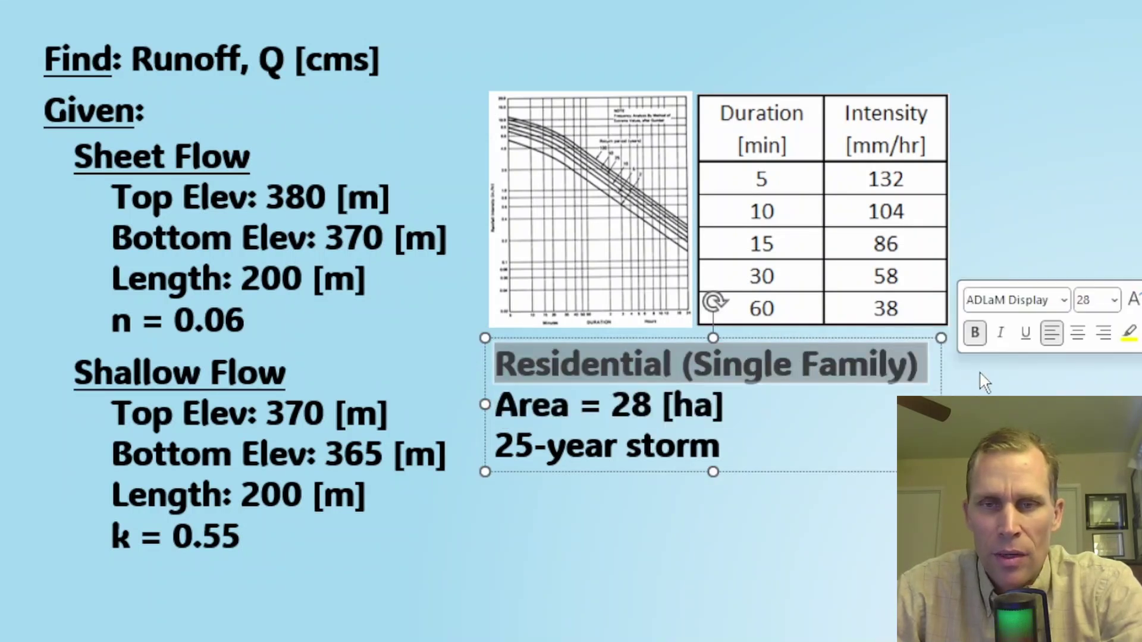
pyautogui.click(964, 402)
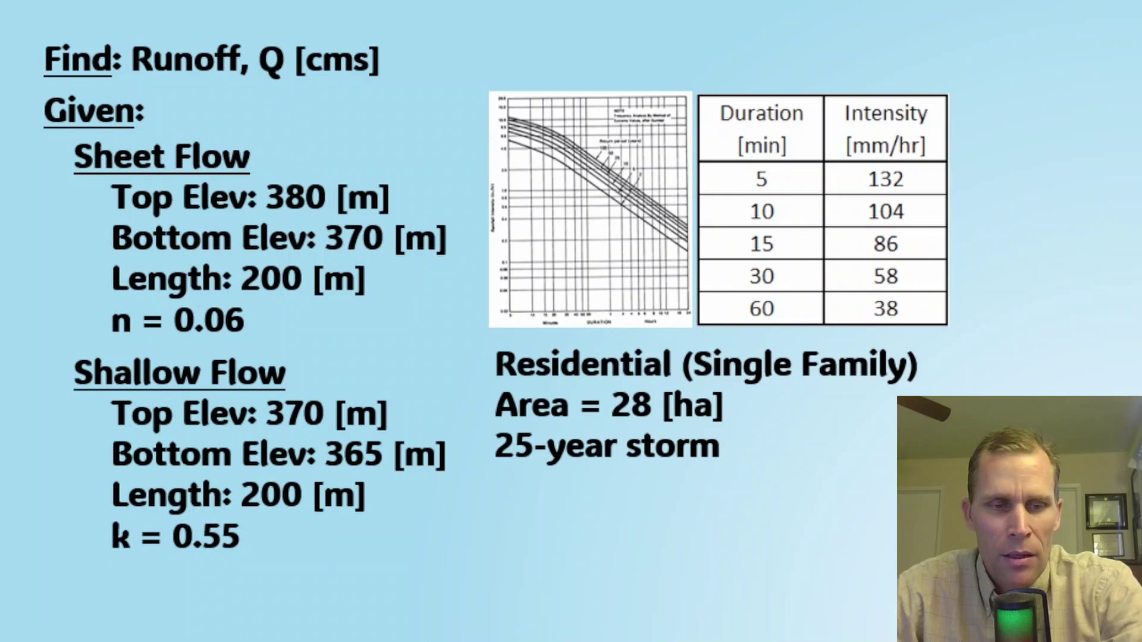
# Switch to the HEC 22 PDF and look up the runoff coefficient range for residential single-family areas in Table 4.1
pyautogui.moveTo(184, 641)
pyautogui.click(255, 635)
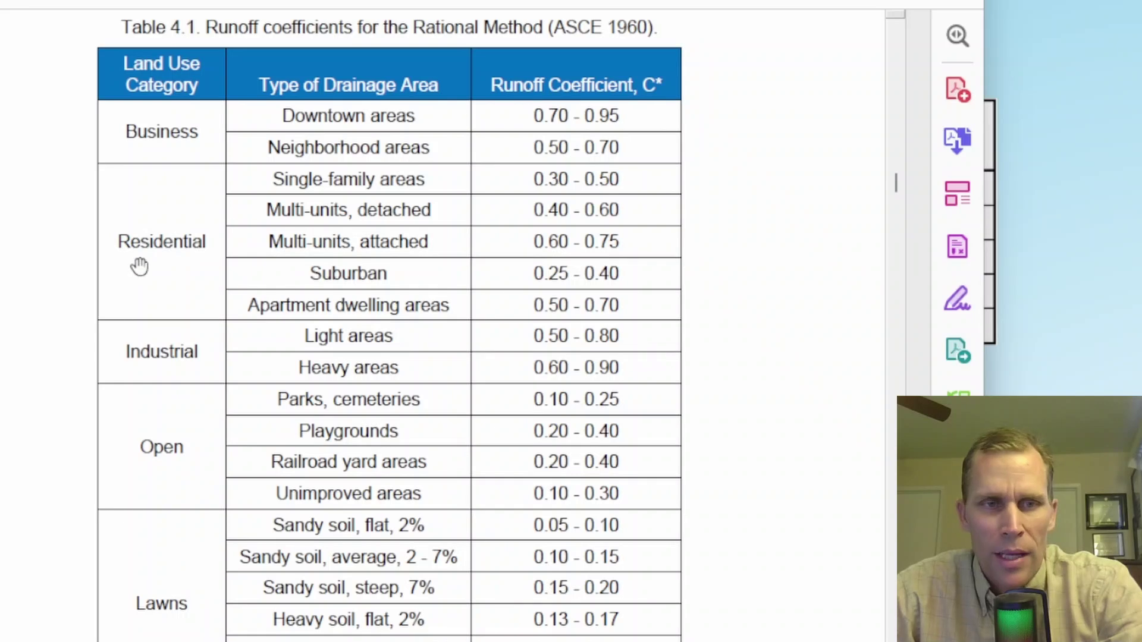
pyautogui.moveTo(116, 242); pyautogui.dragTo(170, 245)
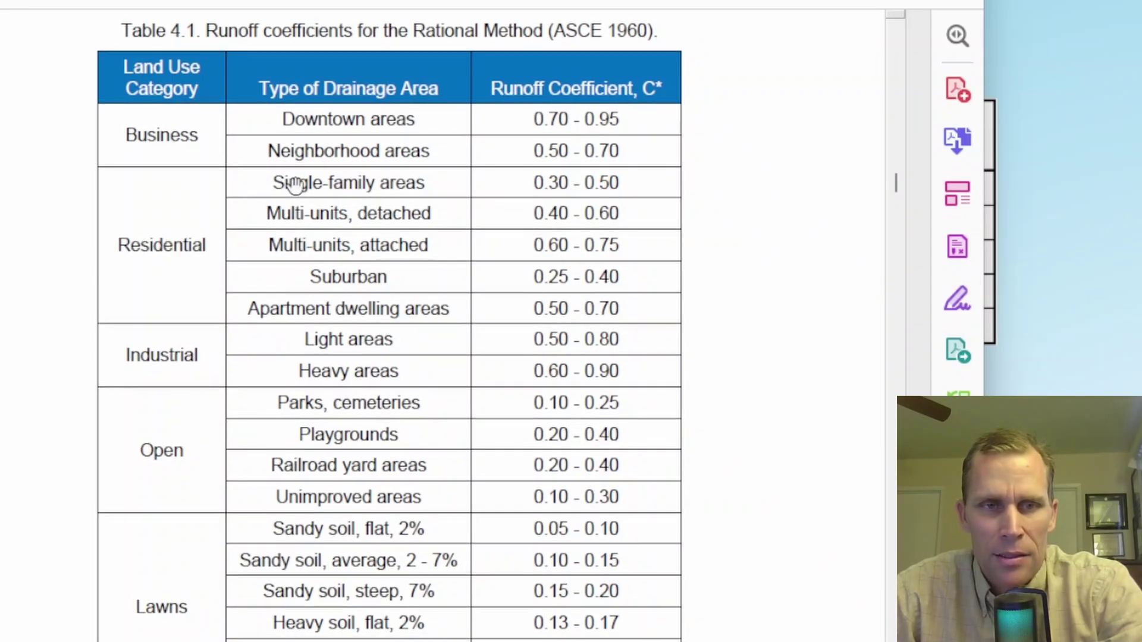
pyautogui.moveTo(288, 185); pyautogui.dragTo(374, 185)
pyautogui.click(484, 185)
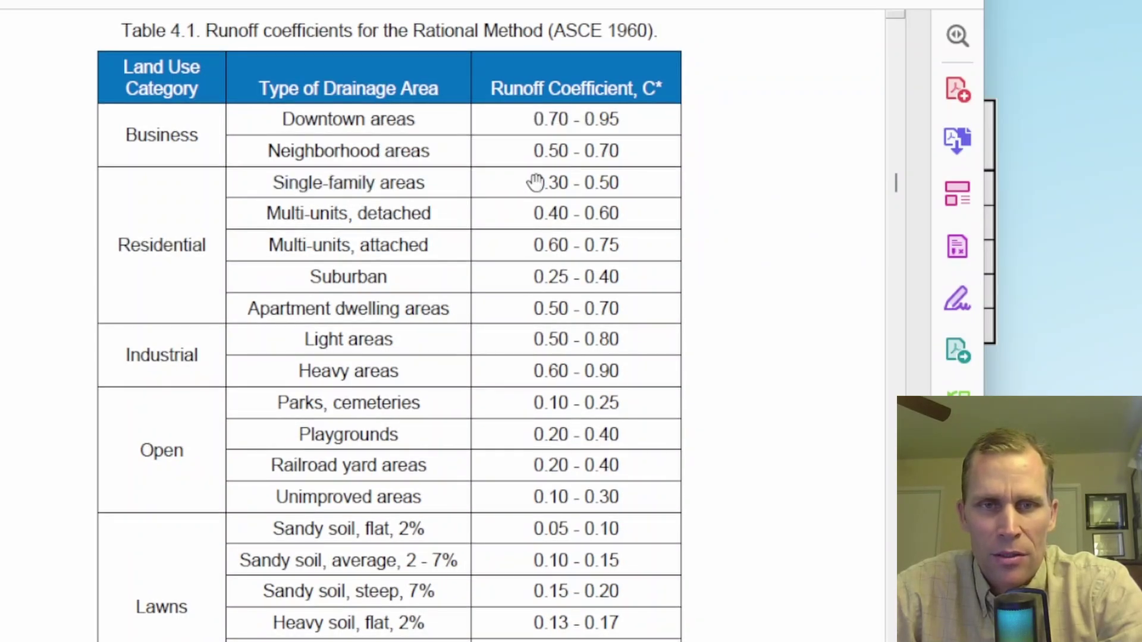
pyautogui.moveTo(533, 183); pyautogui.dragTo(641, 190)
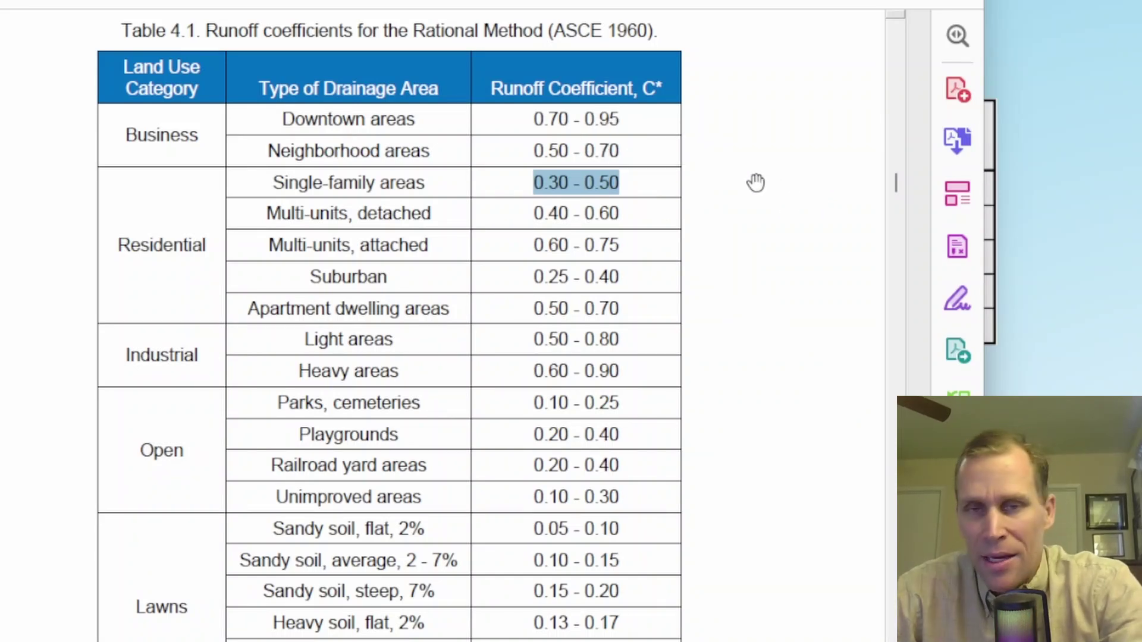
pyautogui.click(623, 190)
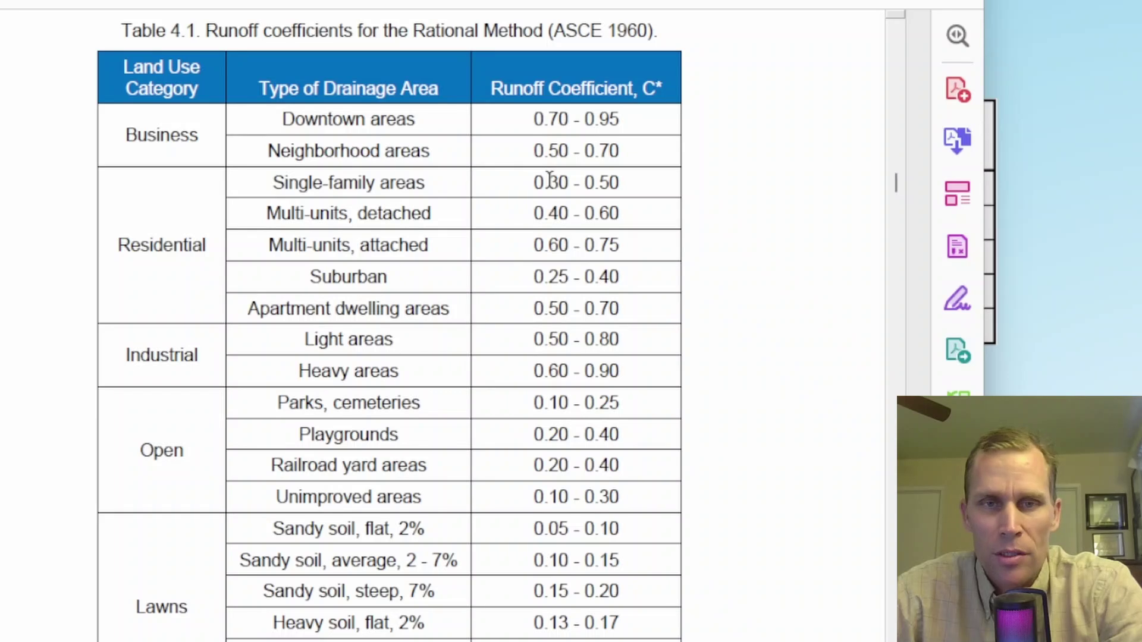
pyautogui.moveTo(535, 186); pyautogui.dragTo(621, 185)
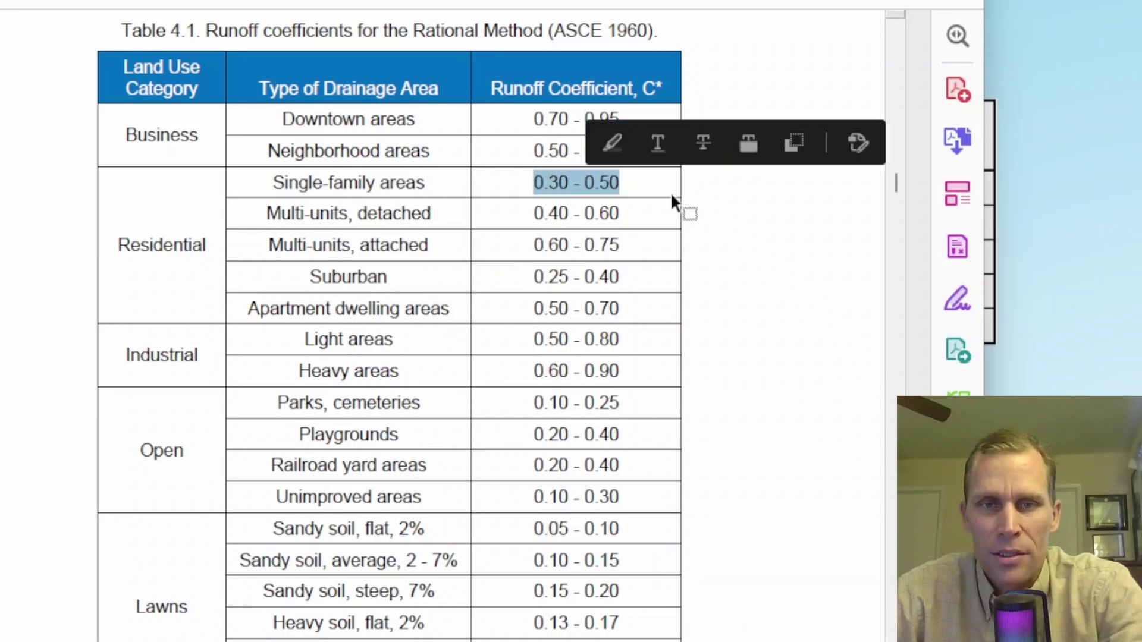
pyautogui.click(694, 203)
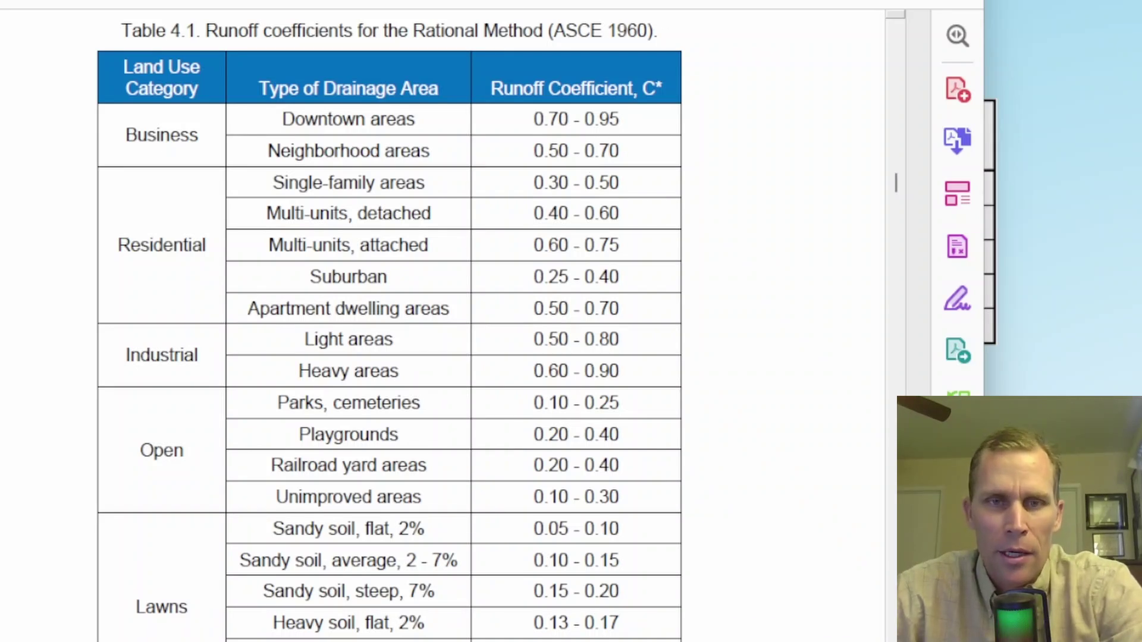
# Check the area on the problem slide, return to Hydraulic Toolbox and set Basin 1's runoff coefficient to 0.4 and area to 28 hectares
pyautogui.hotkey('alt', 'Tab')
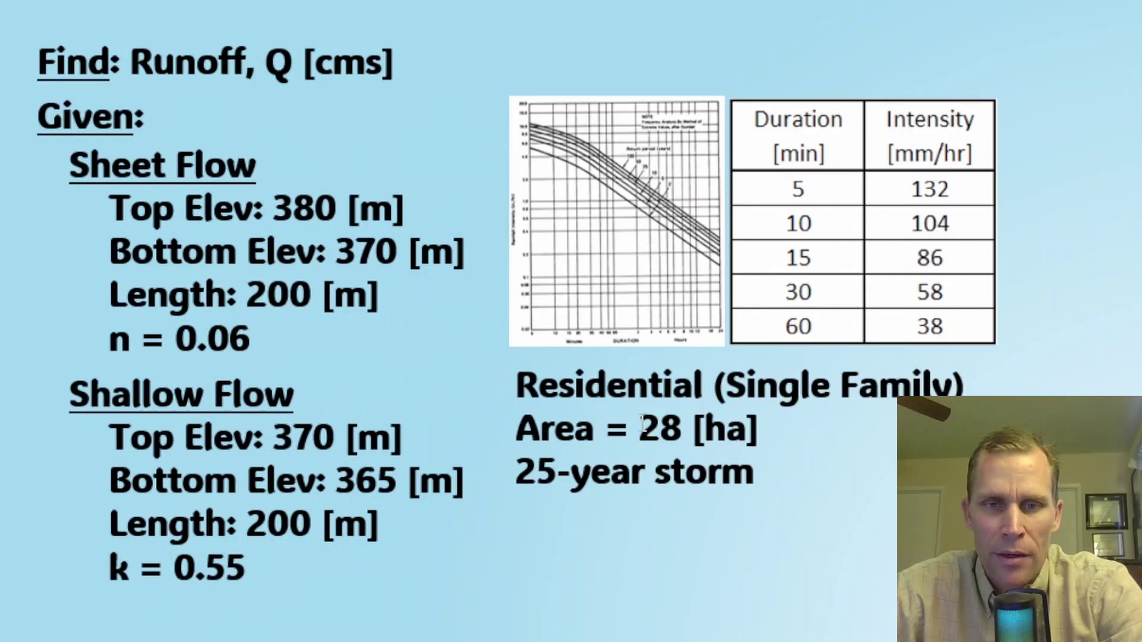
pyautogui.moveTo(640, 427); pyautogui.dragTo(691, 428)
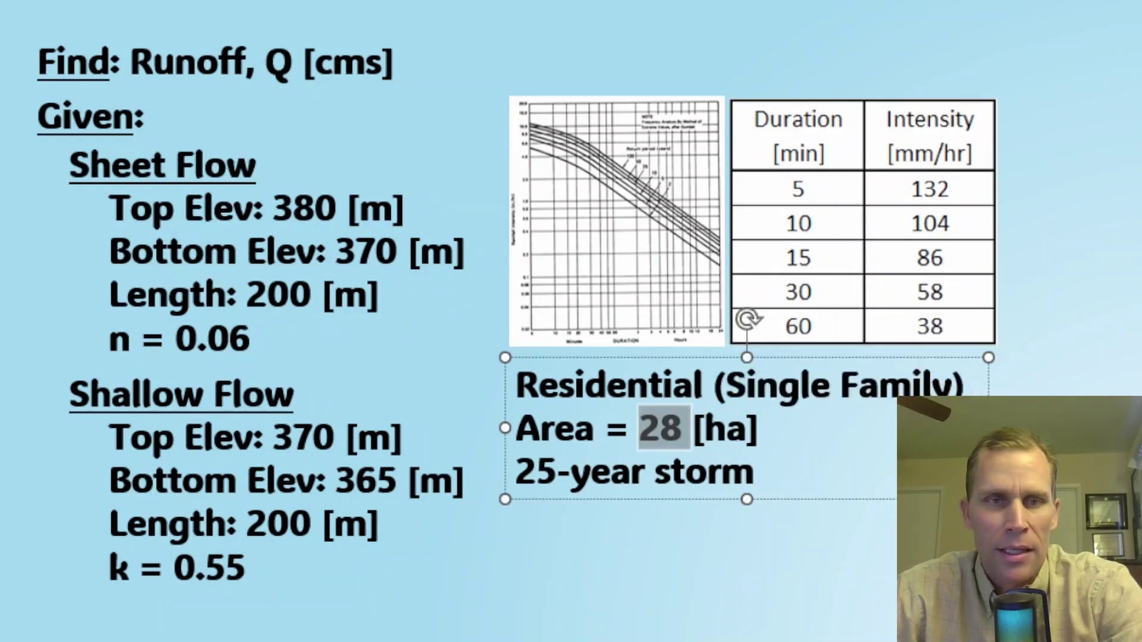
pyautogui.hotkey('alt', 'Tab')
pyautogui.click(291, 198)
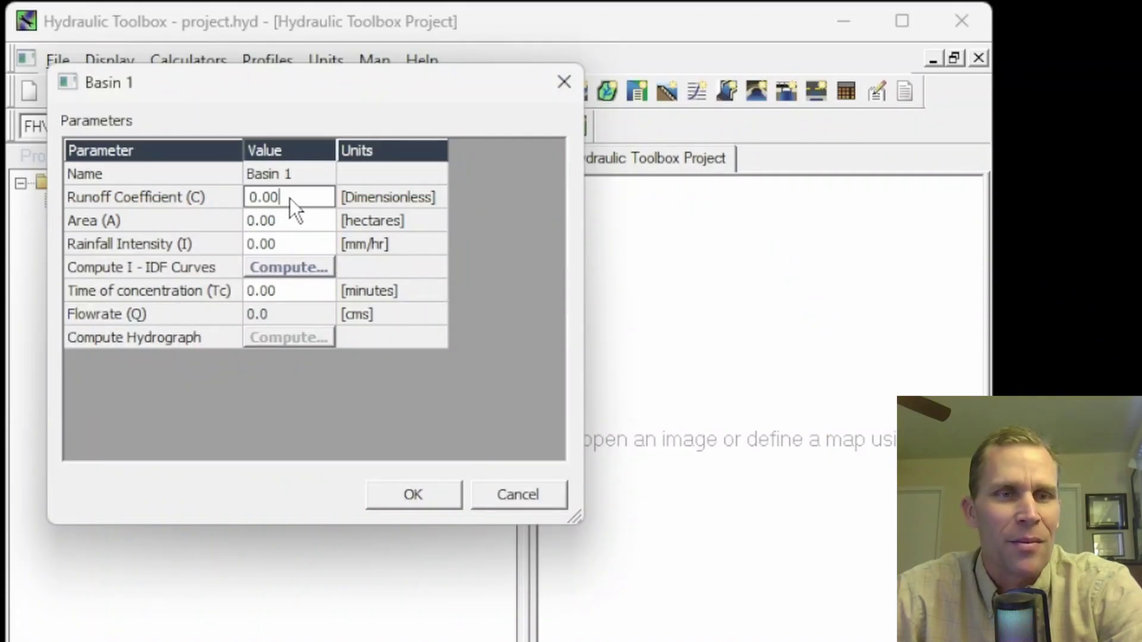
pyautogui.doubleClick(290, 198)
pyautogui.write('0.4')
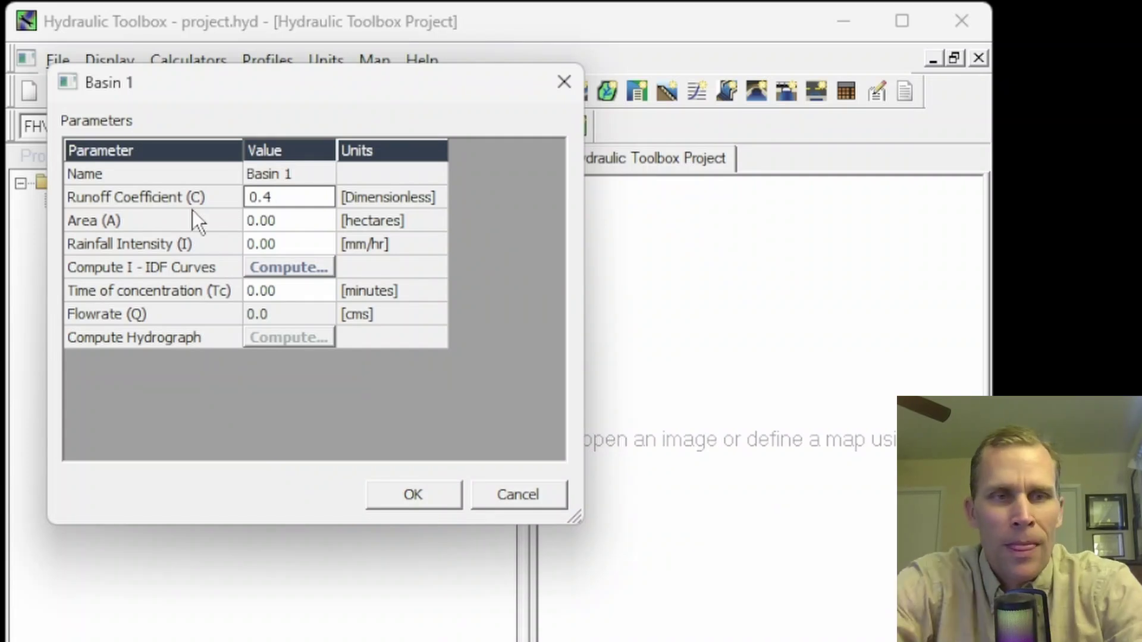
pyautogui.press('Tab')
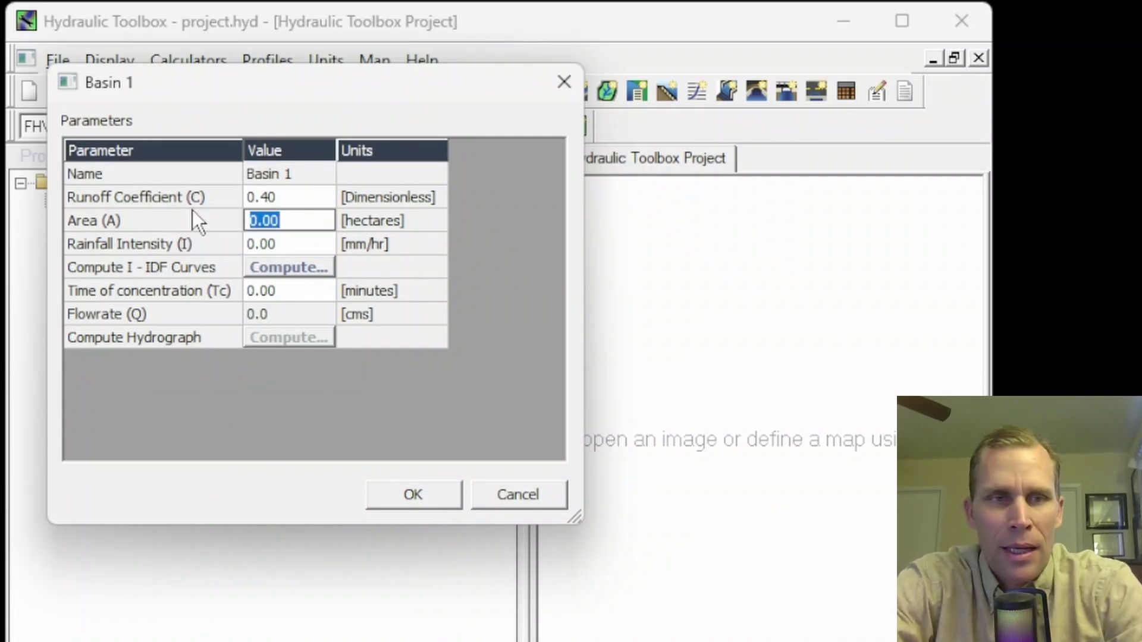
pyautogui.write('28')
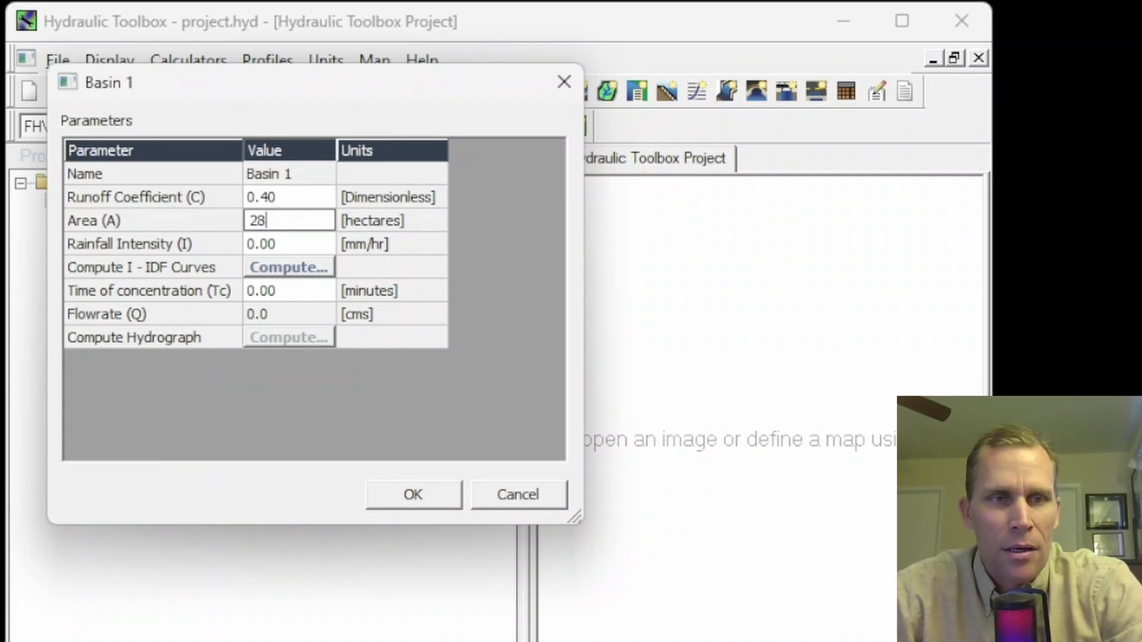
# Confirm Basin 1's area and open its IDF curve computation for rainfall intensity
pyautogui.press('Return')
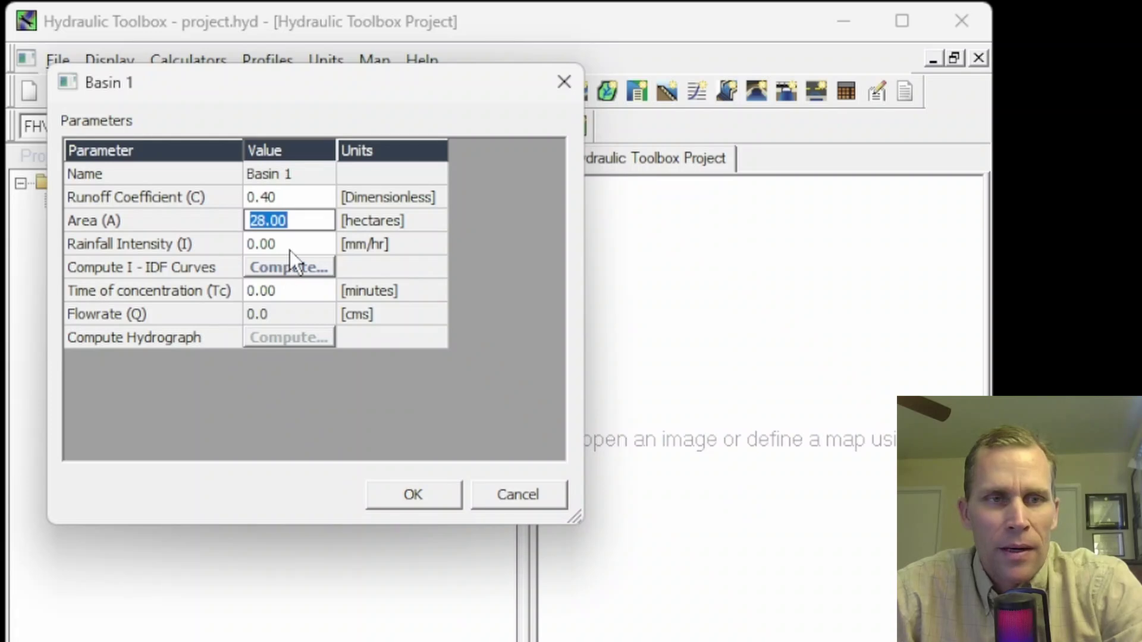
pyautogui.click(297, 234)
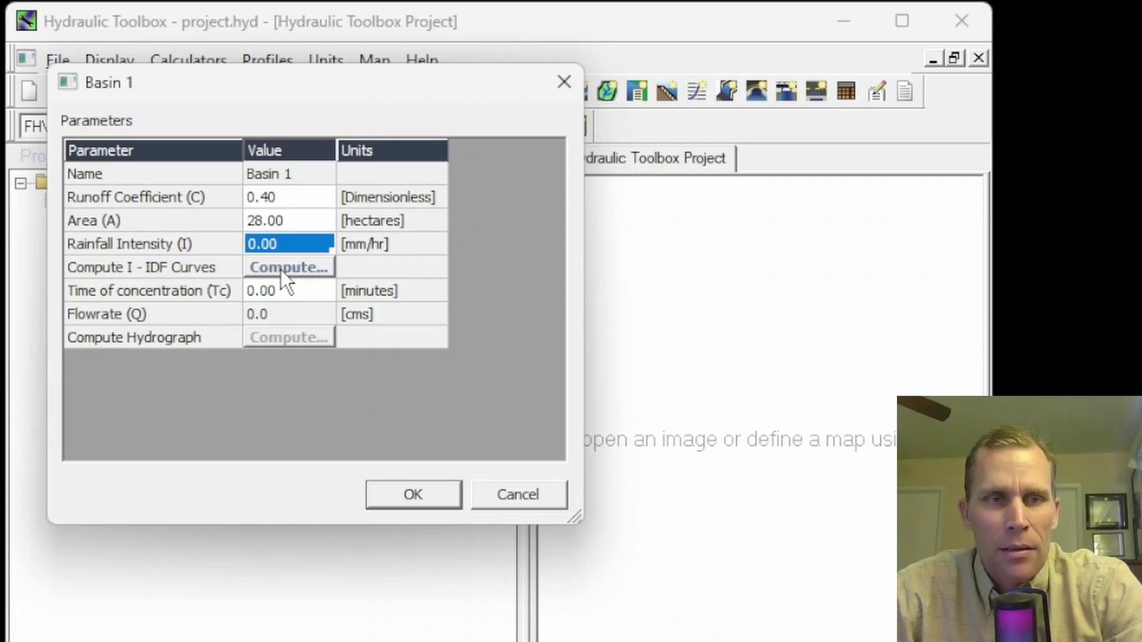
pyautogui.click(296, 269)
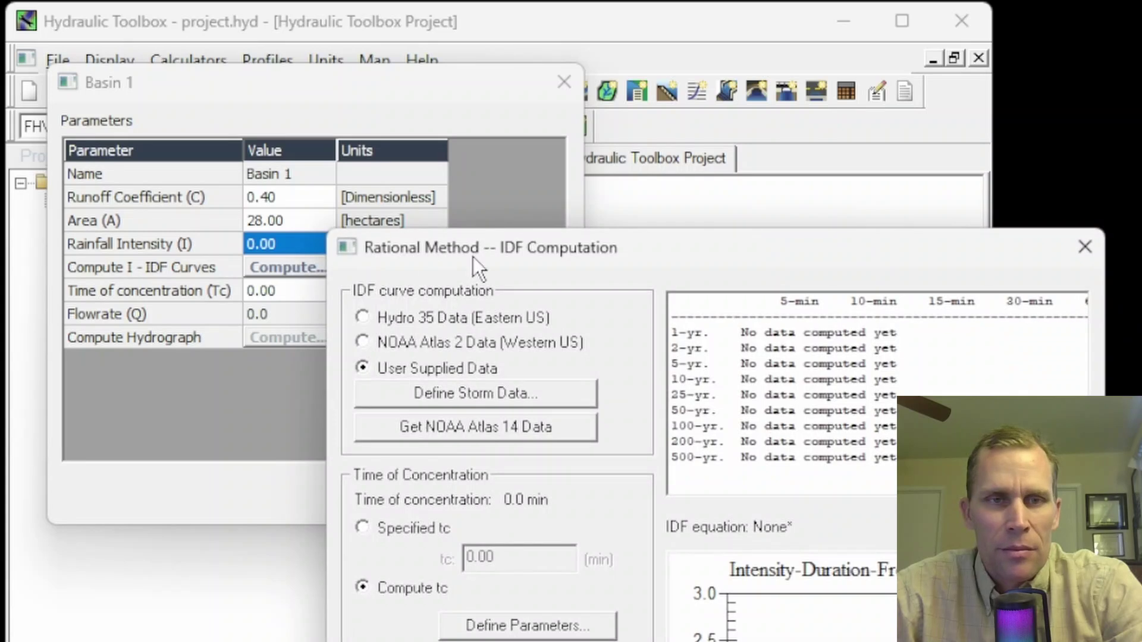
pyautogui.moveTo(502, 244); pyautogui.dragTo(266, 27)
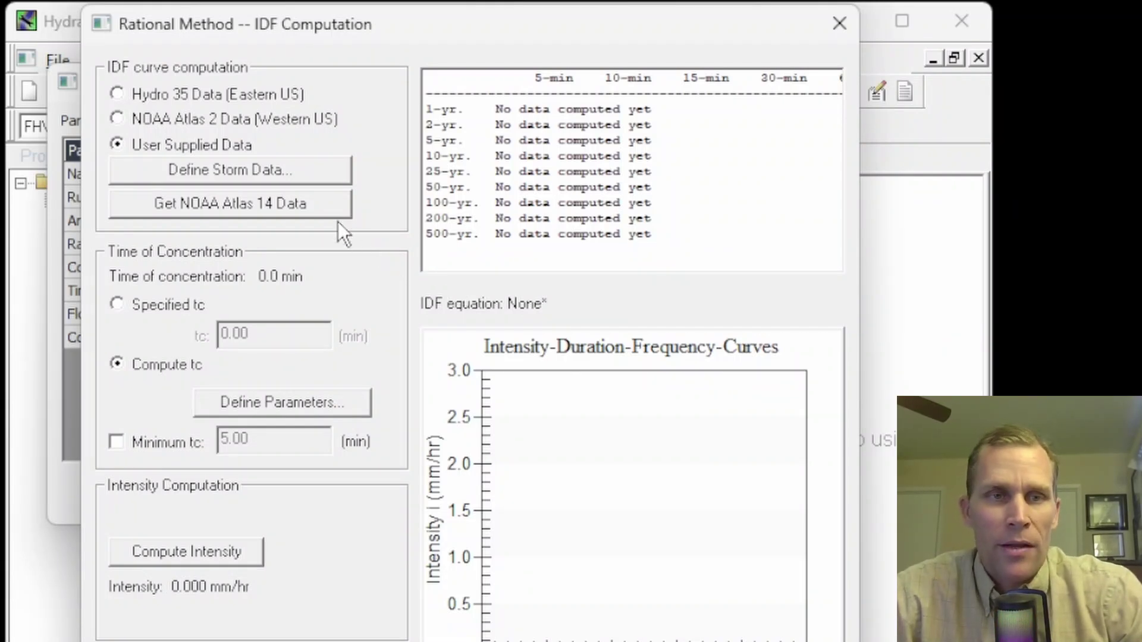
# Open the user-supplied storm data for the IDF curves and set the recurrence to 25 years
pyautogui.click(262, 176)
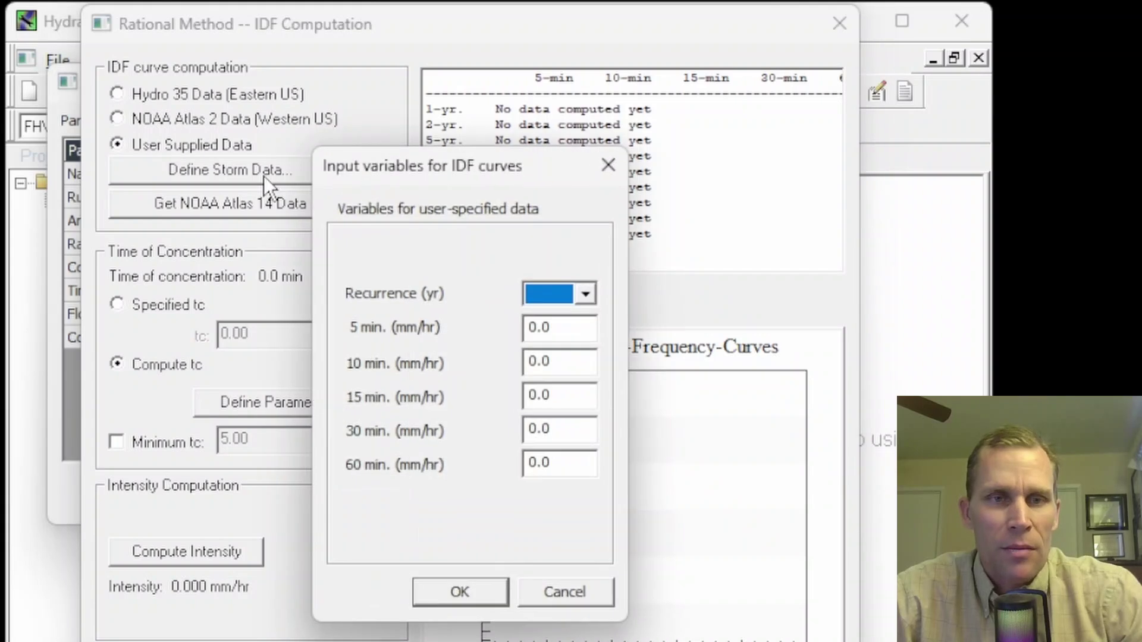
pyautogui.click(587, 291)
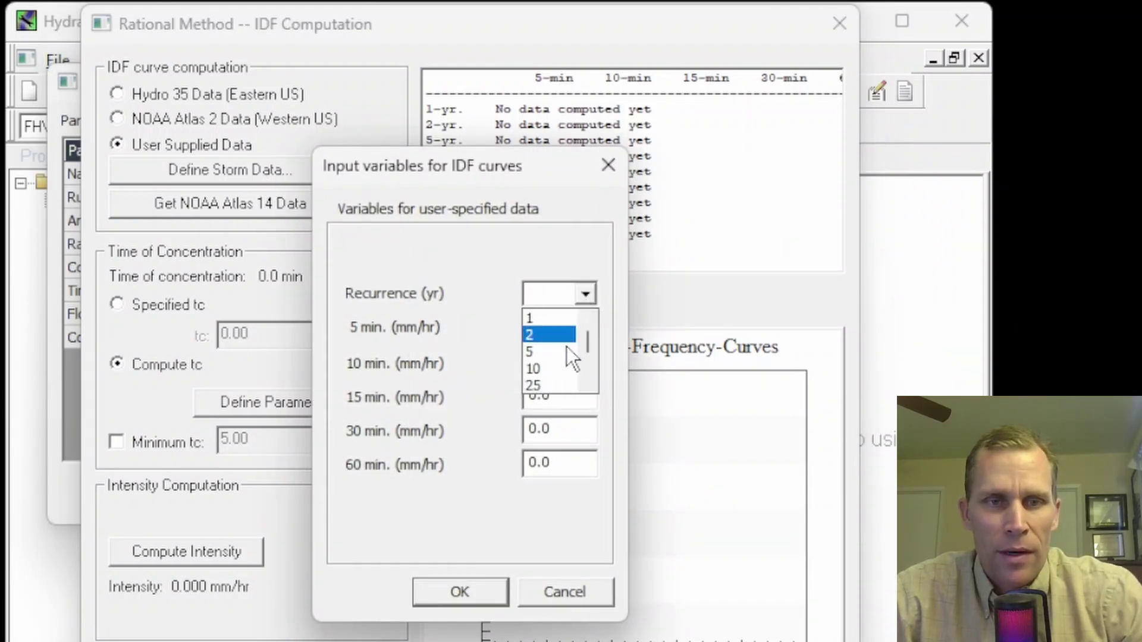
pyautogui.click(554, 385)
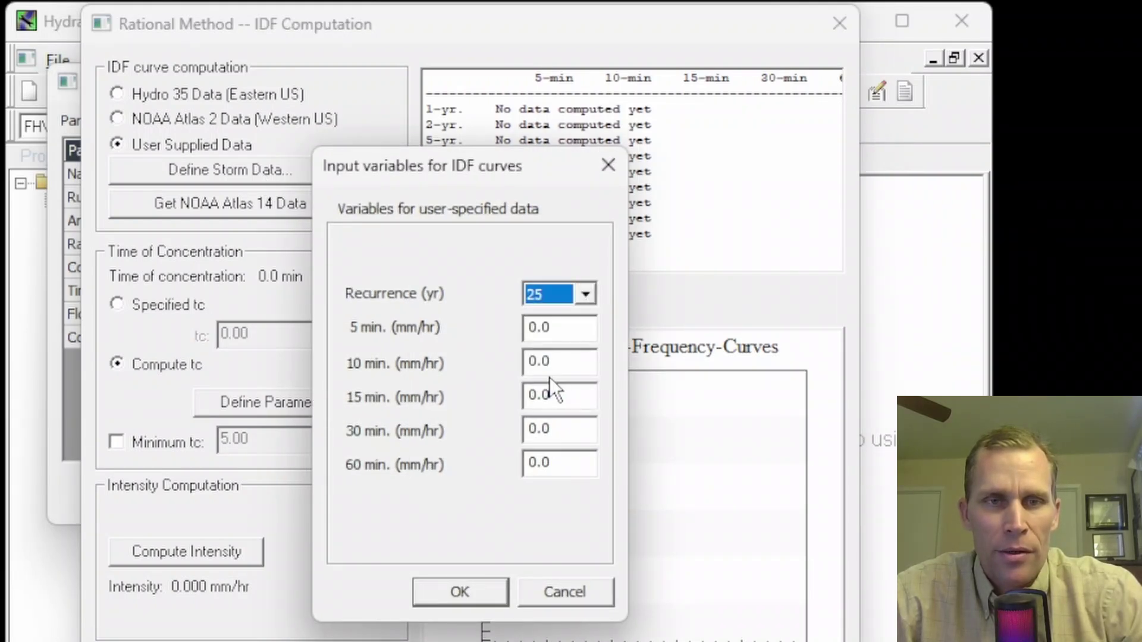
pyautogui.click(572, 327)
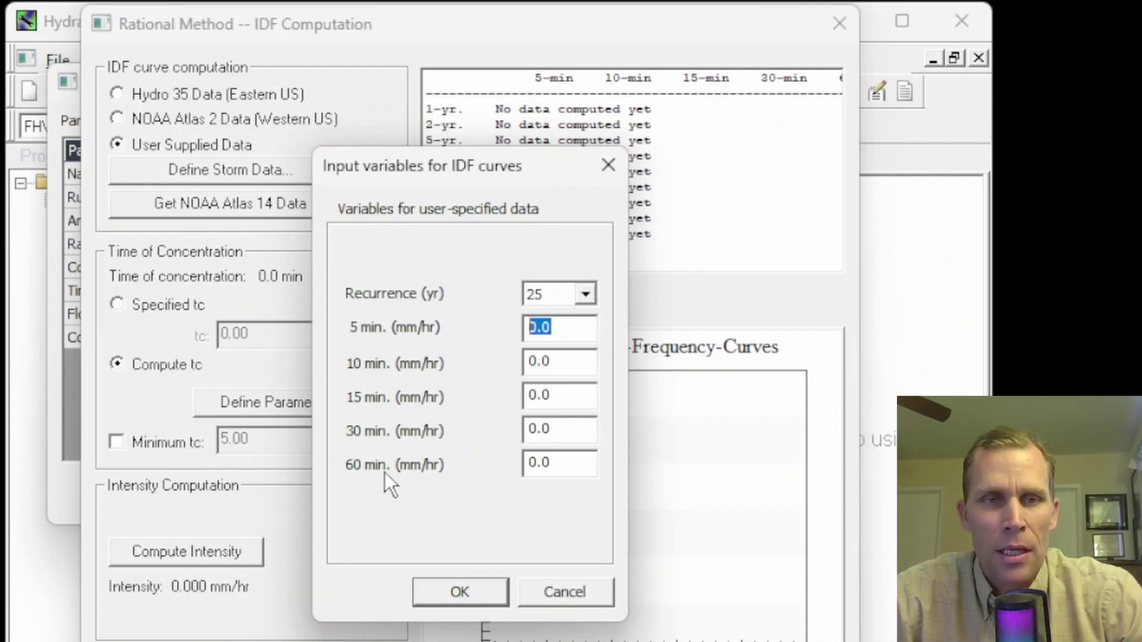
pyautogui.moveTo(453, 170); pyautogui.dragTo(654, 175)
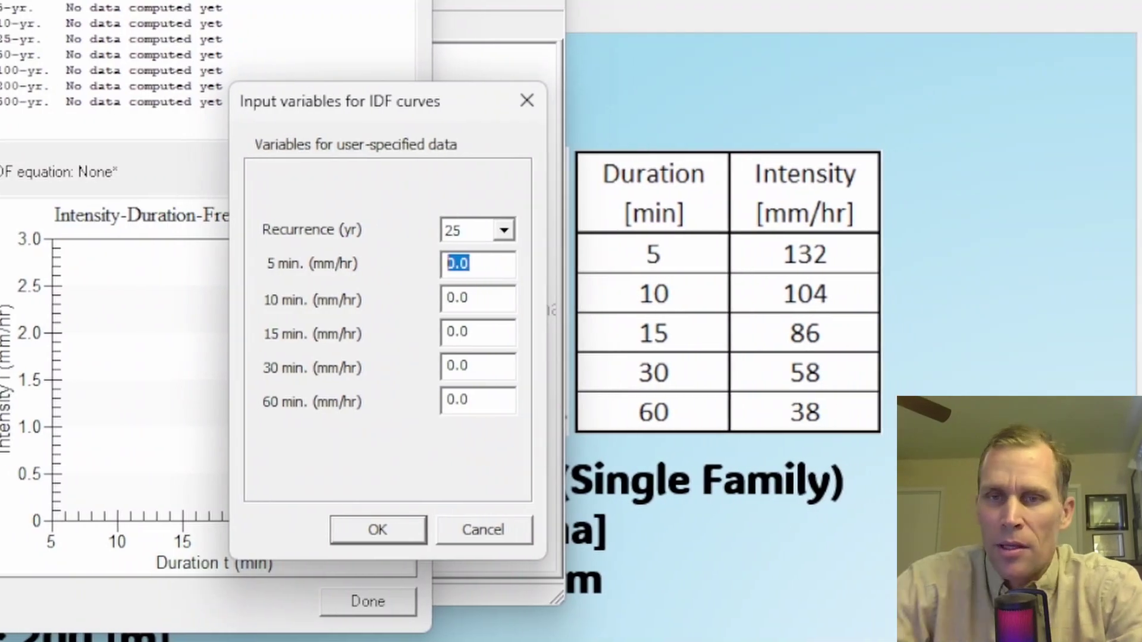
# Enter intensities of 132, 104, 86, 58 and 38 mm/hr for the 5, 10, 15, 30 and 60 minute durations and accept the storm data
pyautogui.write('132')
pyautogui.press('Tab')
pyautogui.write('104')
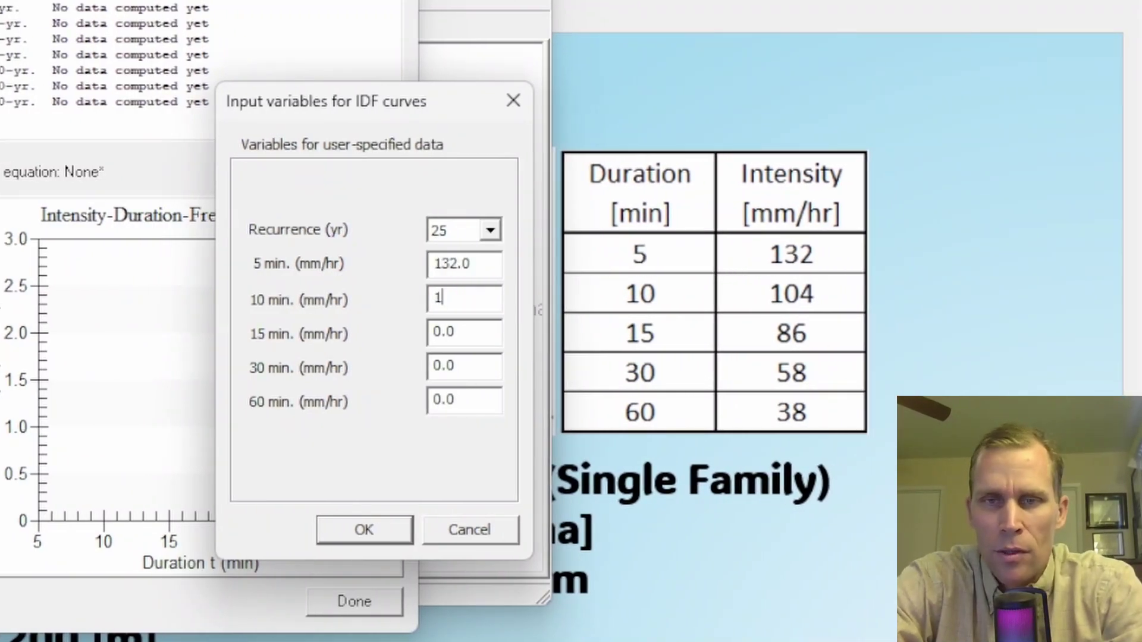
pyautogui.press('Tab')
pyautogui.write('86')
pyautogui.press('Tab')
pyautogui.write('58')
pyautogui.press('Tab')
pyautogui.write('3')
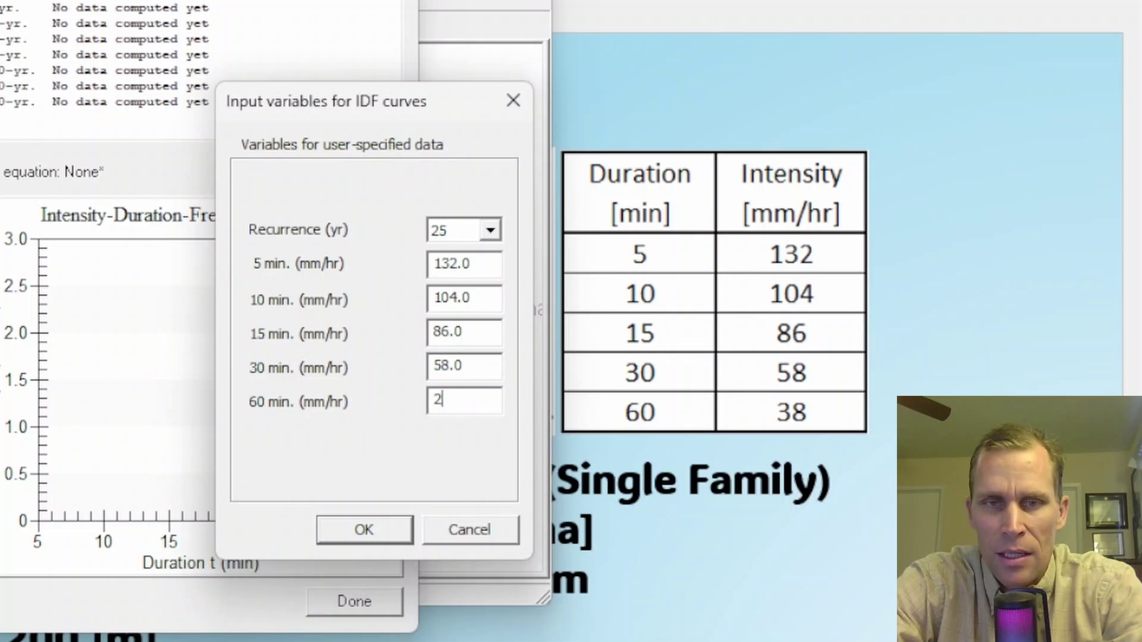
pyautogui.press('BackSpace')
pyautogui.write('38')
pyautogui.press('Tab')
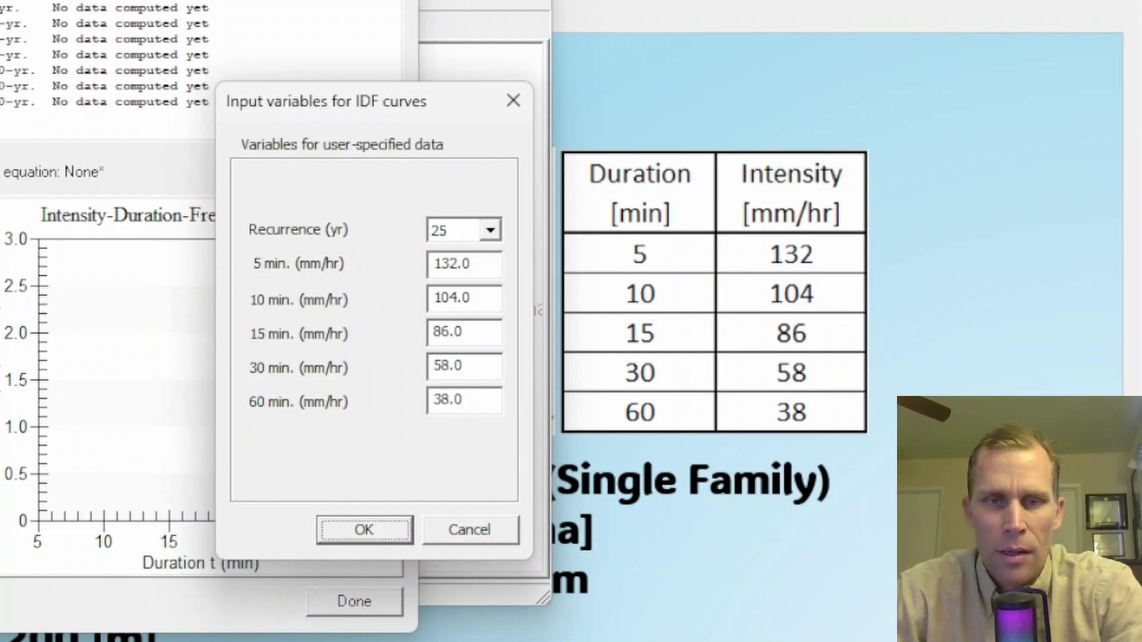
pyautogui.click(370, 542)
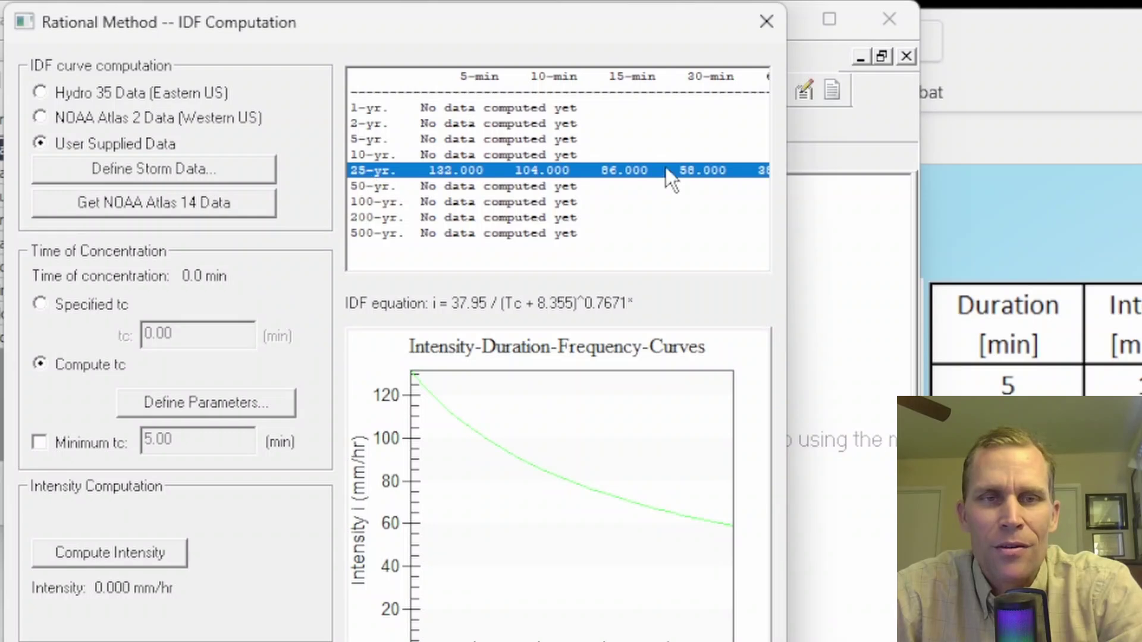
pyautogui.moveTo(791, 194); pyautogui.dragTo(902, 196)
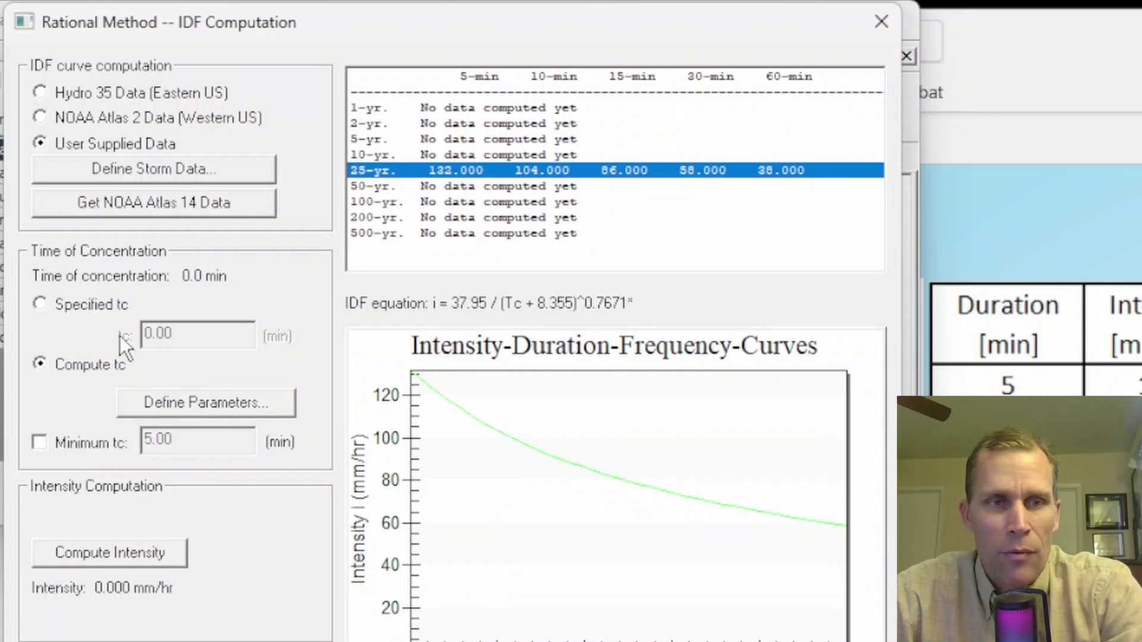
pyautogui.click(42, 303)
pyautogui.doubleClick(190, 331)
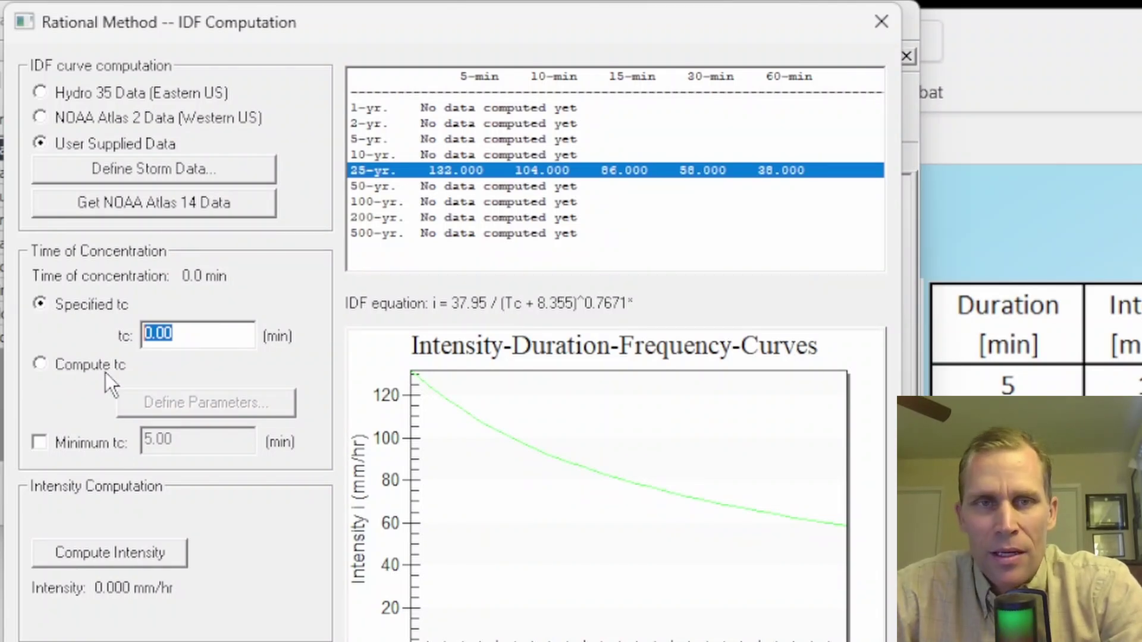
pyautogui.click(38, 367)
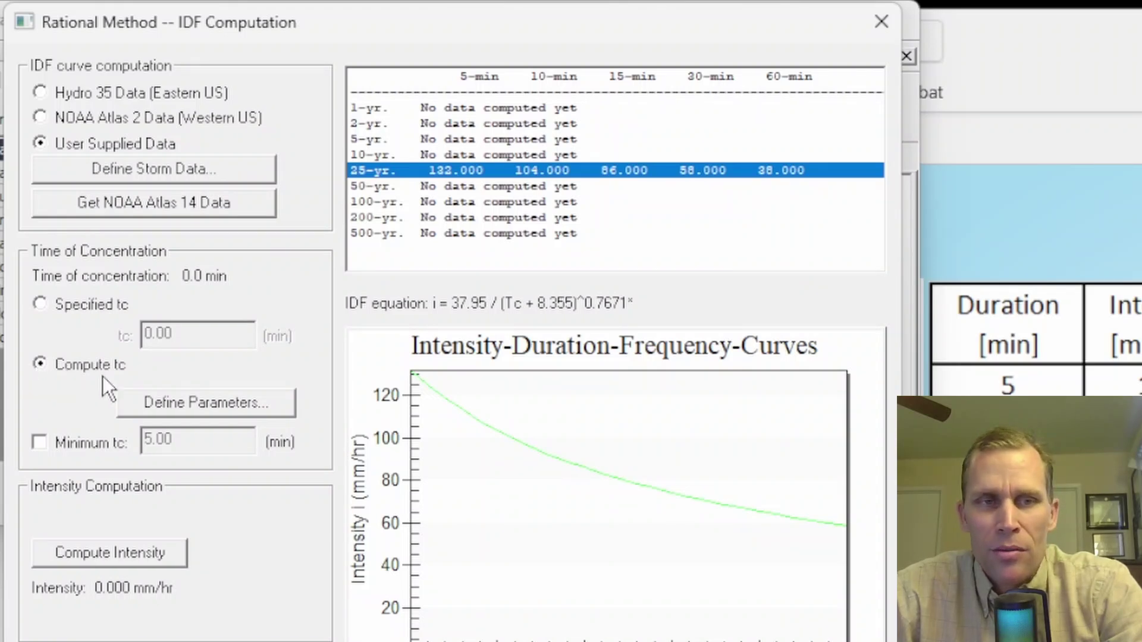
# Open the parameters for computing the time of concentration, check the given flow types on the problem slide, and disable channel flow
pyautogui.click(196, 403)
pyautogui.moveTo(428, 20)
pyautogui.mouseDown()
pyautogui.moveTo(400, 31)
pyautogui.moveTo(410, 31)
pyautogui.mouseUp()
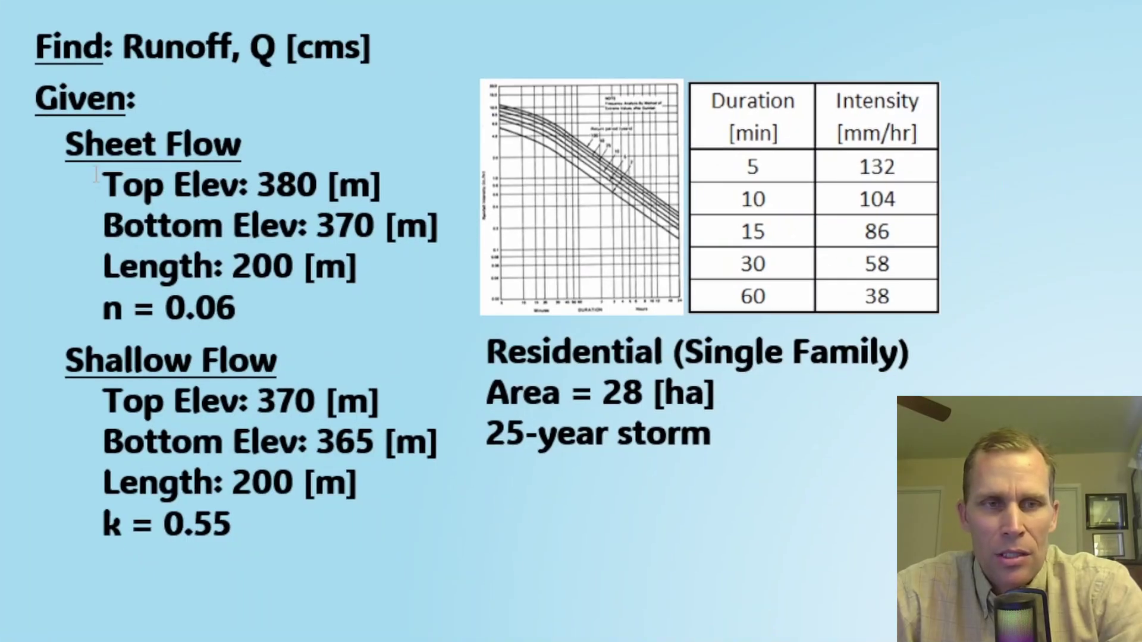
pyautogui.click(89, 158)
pyautogui.tripleClick(89, 158)
pyautogui.moveTo(97, 356); pyautogui.dragTo(279, 364)
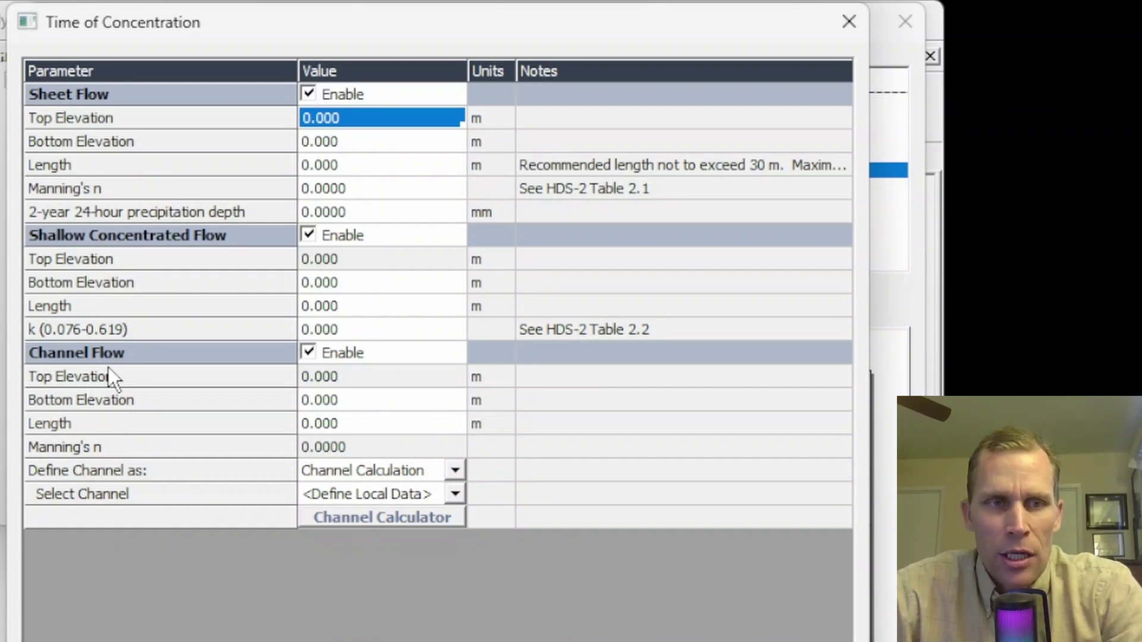
pyautogui.click(308, 352)
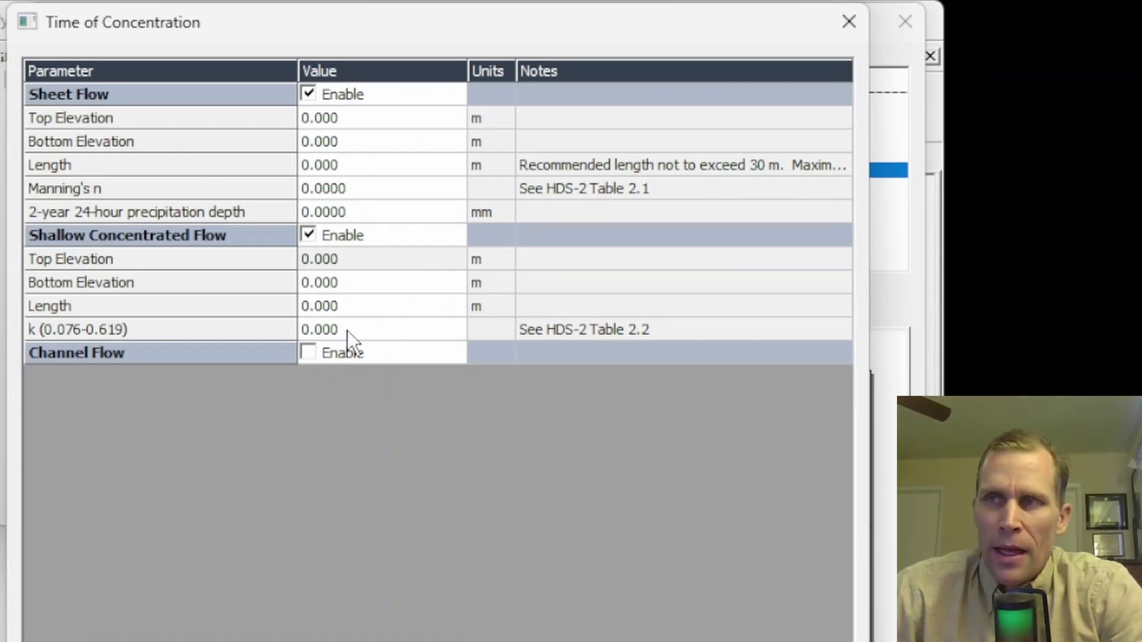
# Set the sheet flow's top elevation to 380 m and its bottom elevation to 370 m
pyautogui.click(330, 122)
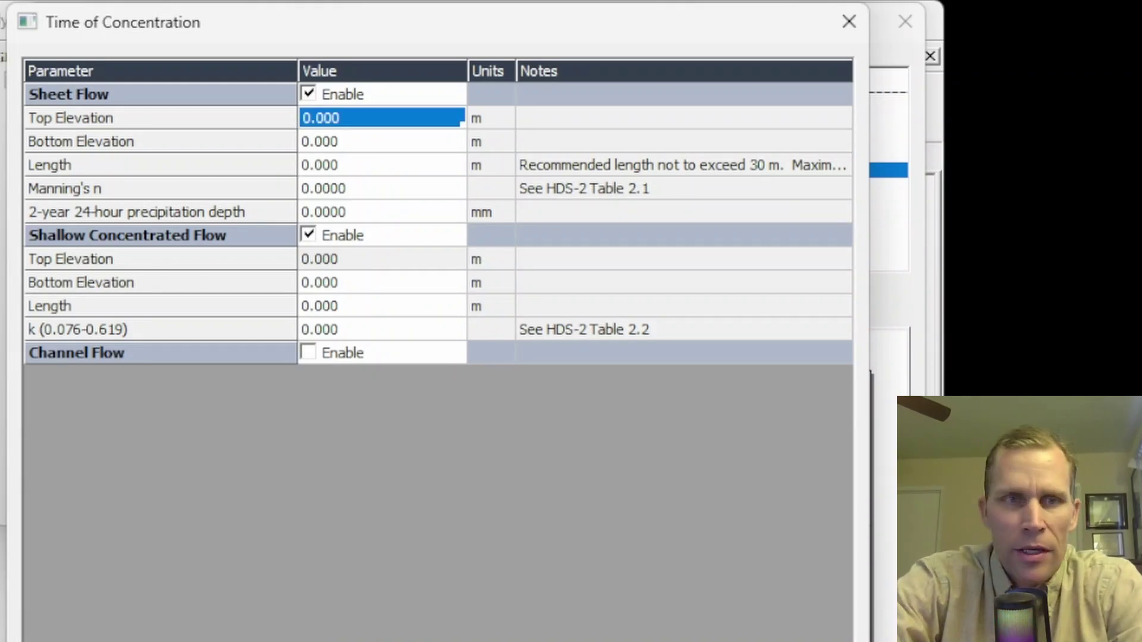
pyautogui.write('380')
pyautogui.press('Tab')
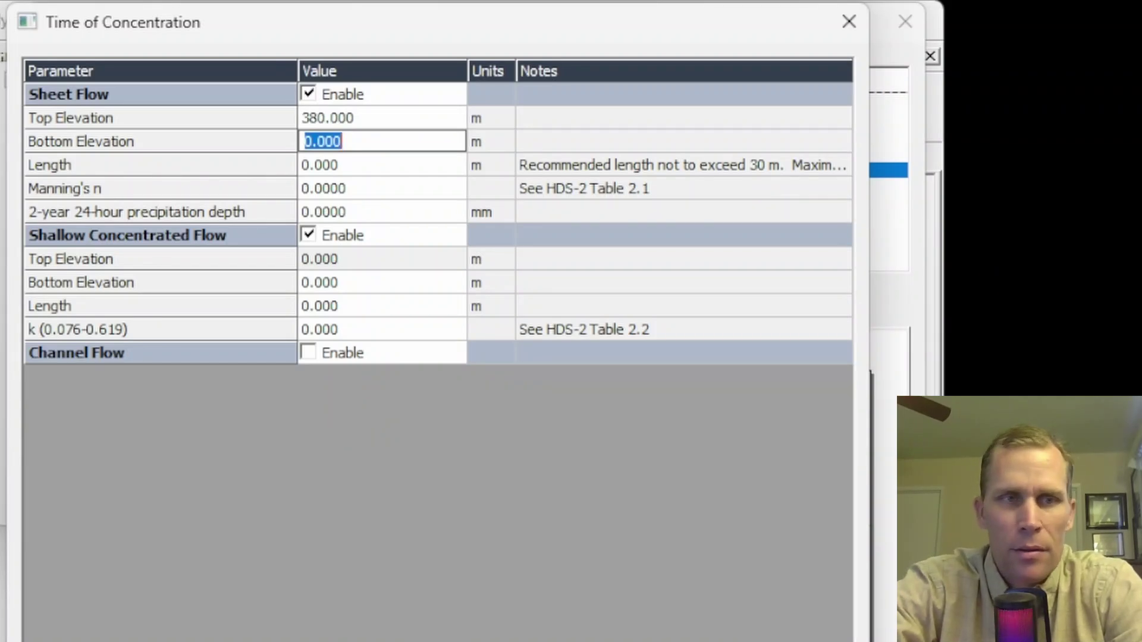
pyautogui.write('370')
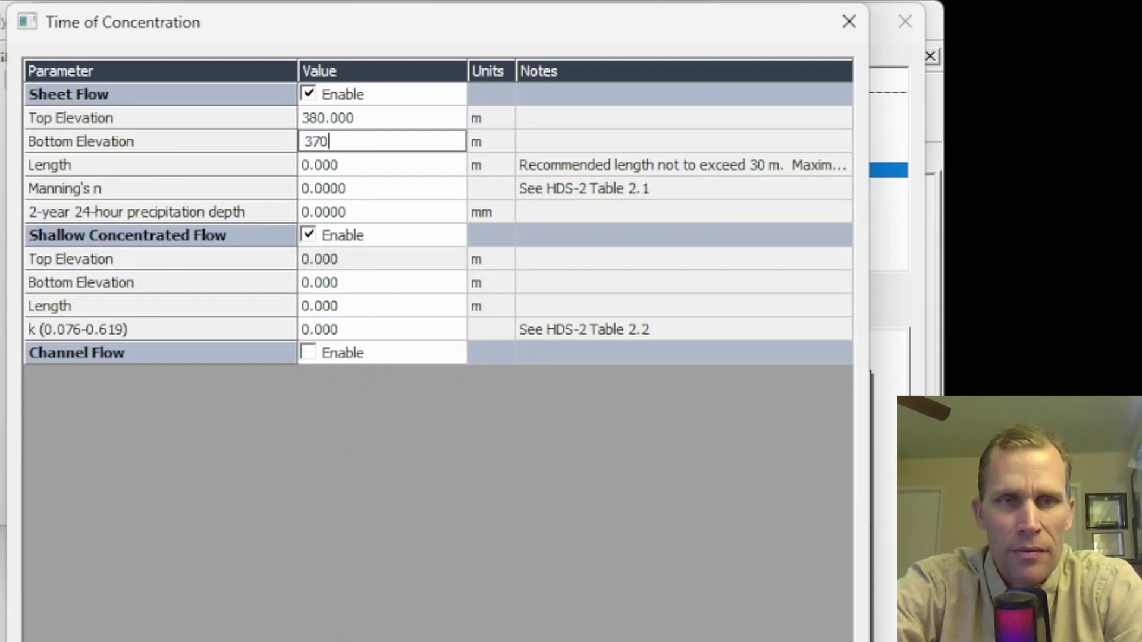
pyautogui.press('Return')
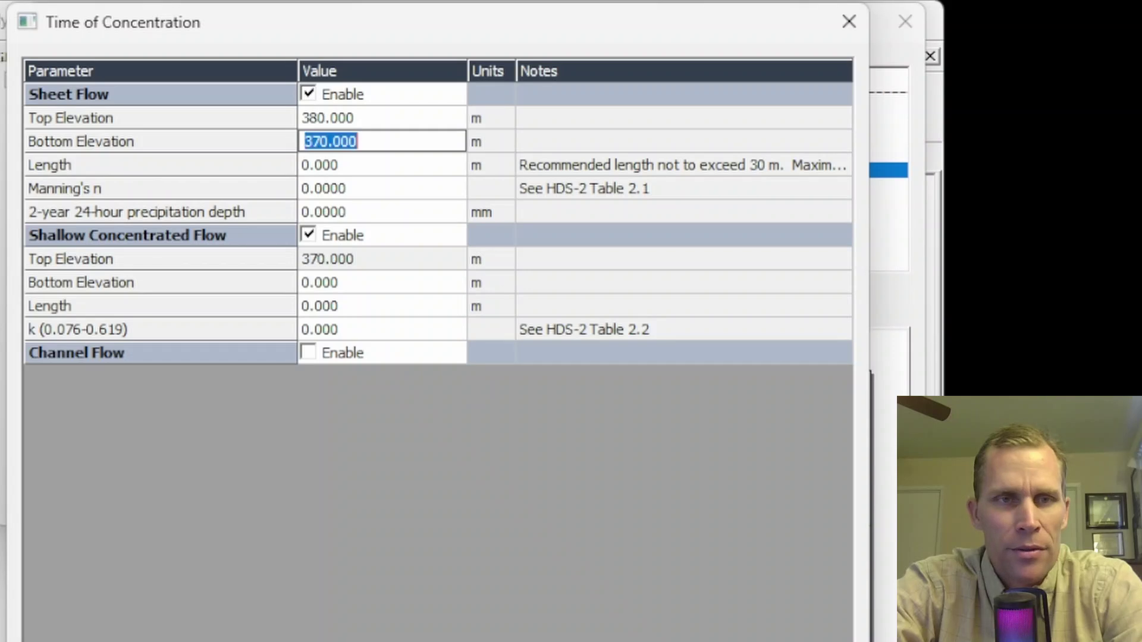
# Set the sheet flow's length to 200 m and its Manning's n to 0.06
pyautogui.press('Tab')
pyautogui.write('200')
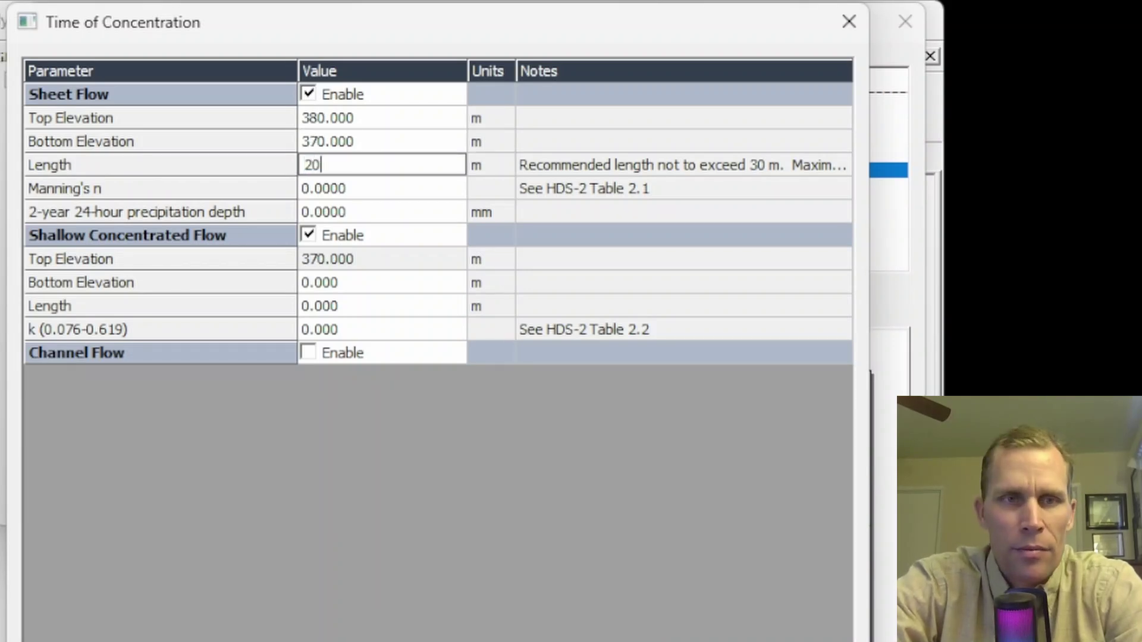
pyautogui.hotkey('shift', 'Tab')
pyautogui.click(380, 188)
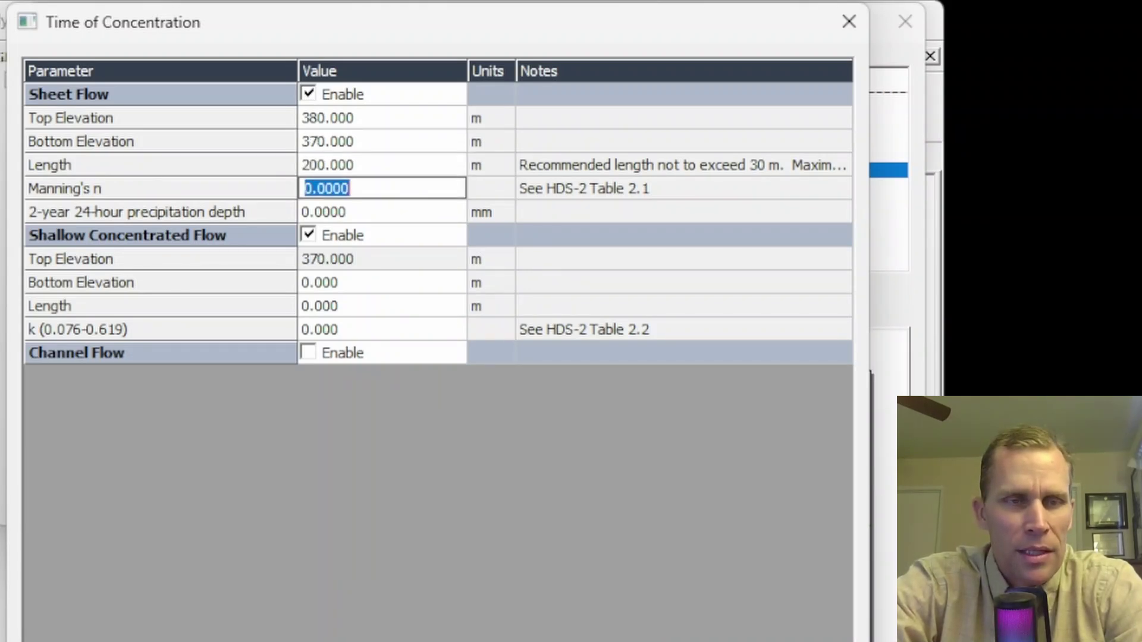
pyautogui.write('0.0')
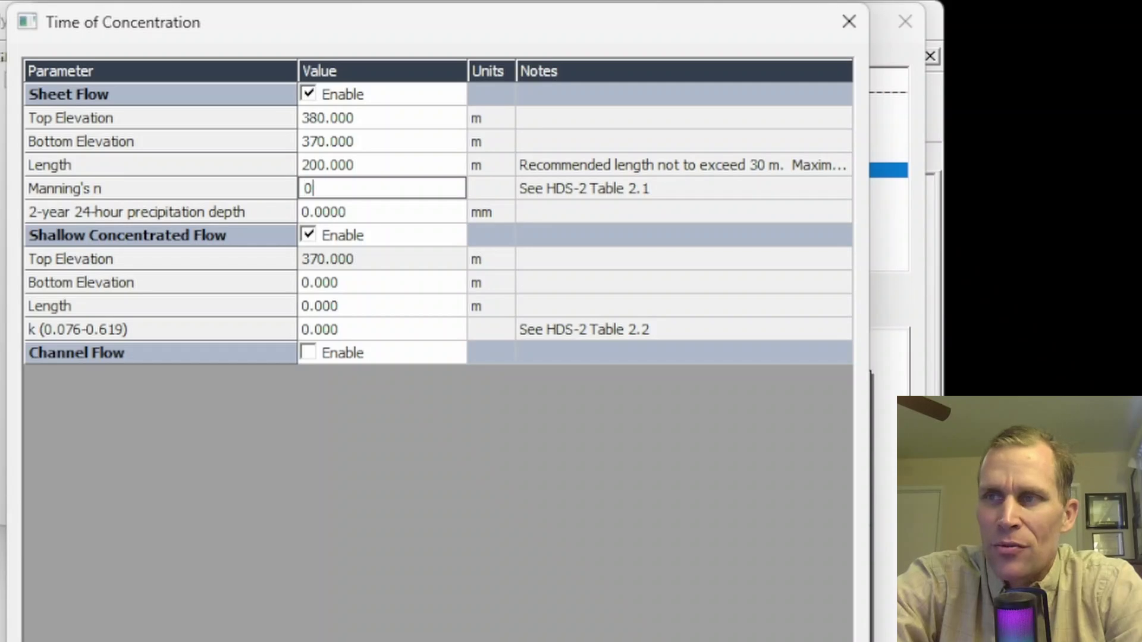
pyautogui.write('6')
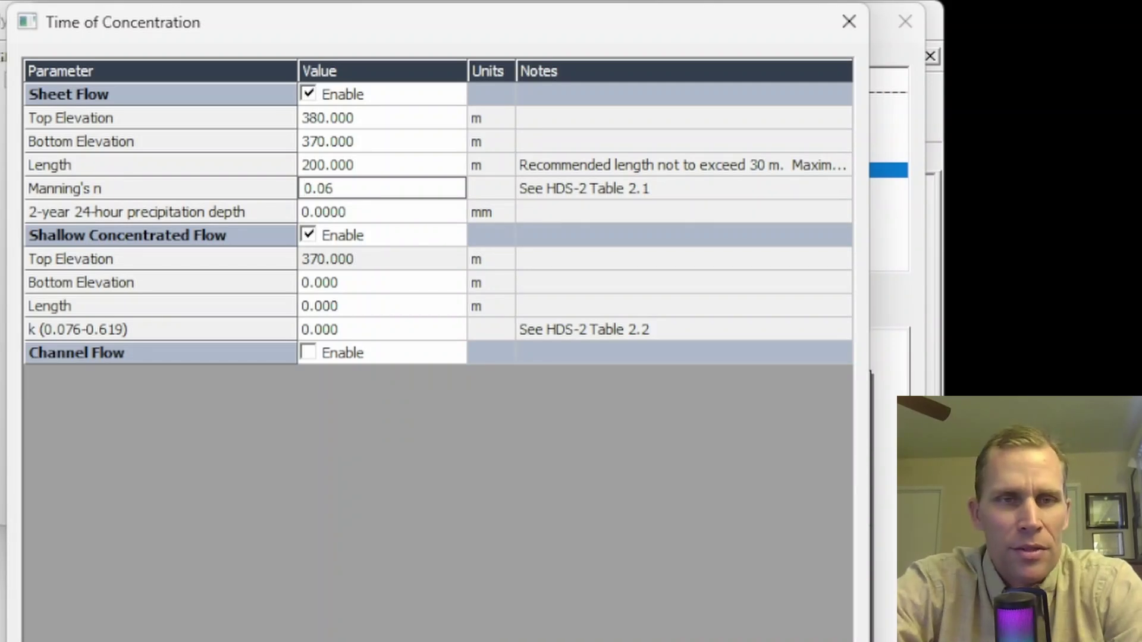
pyautogui.hotkey('shift', 'Tab')
pyautogui.hotkey('shift', 'Tab')
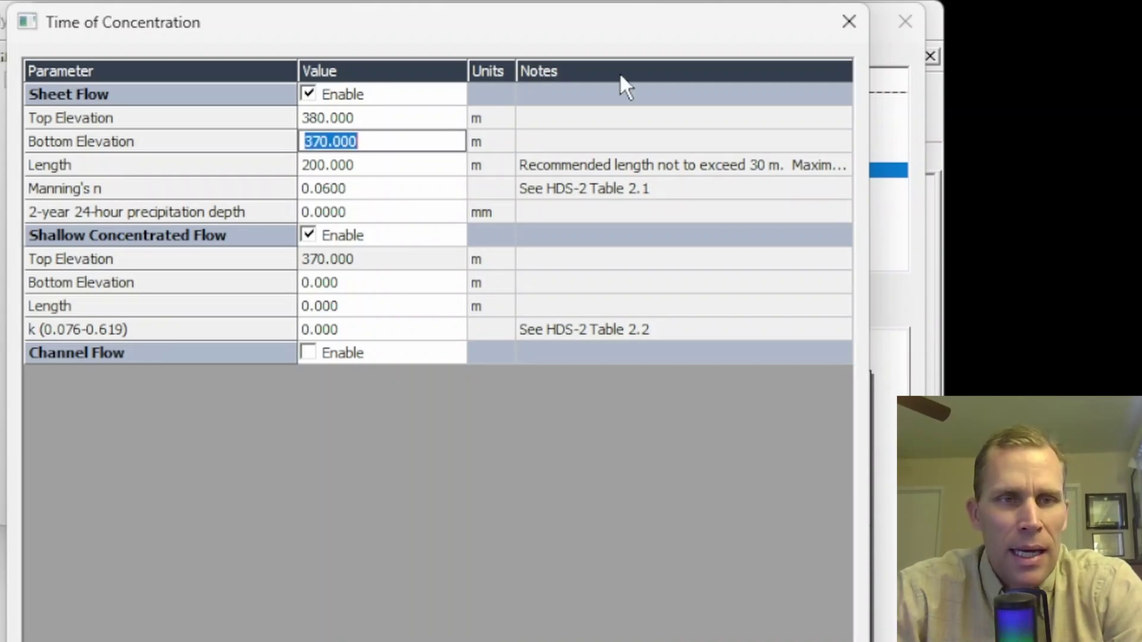
# Select the sheet flow's 2-year 24-hour precipitation depth and look up the 2-year, 24-hour point on the slide's rainfall intensity chart
pyautogui.click(366, 213)
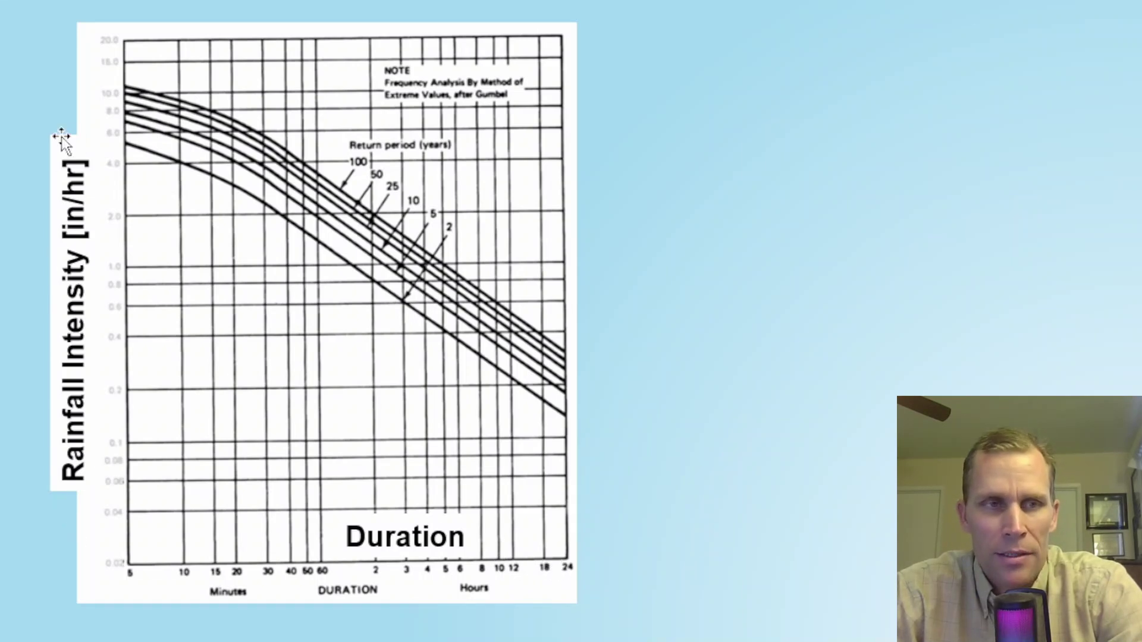
pyautogui.press('pagedown')
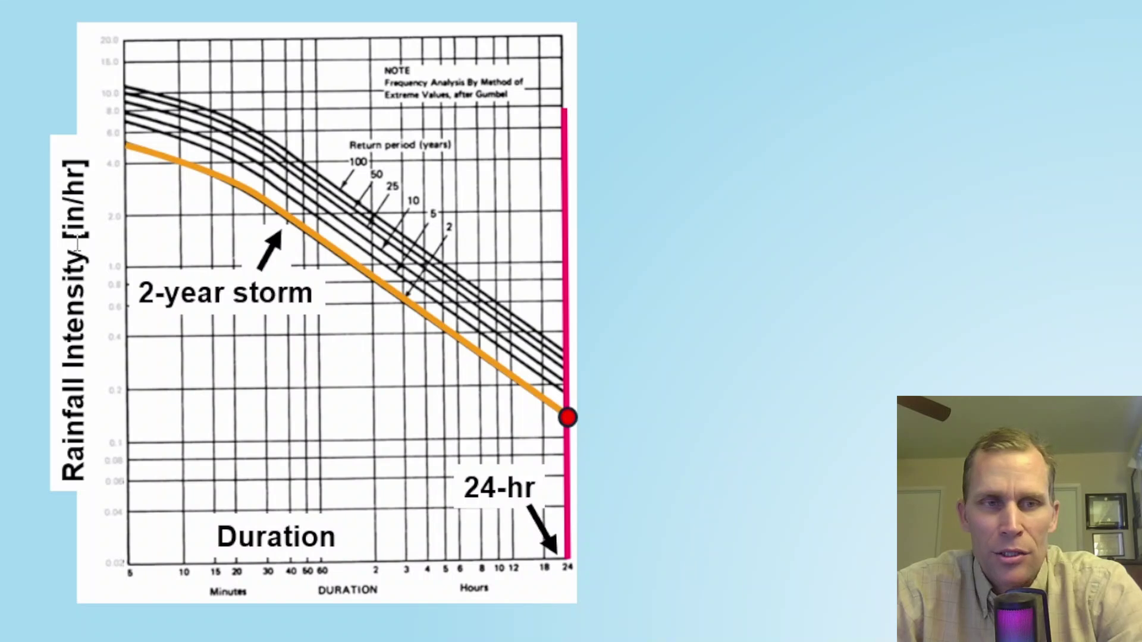